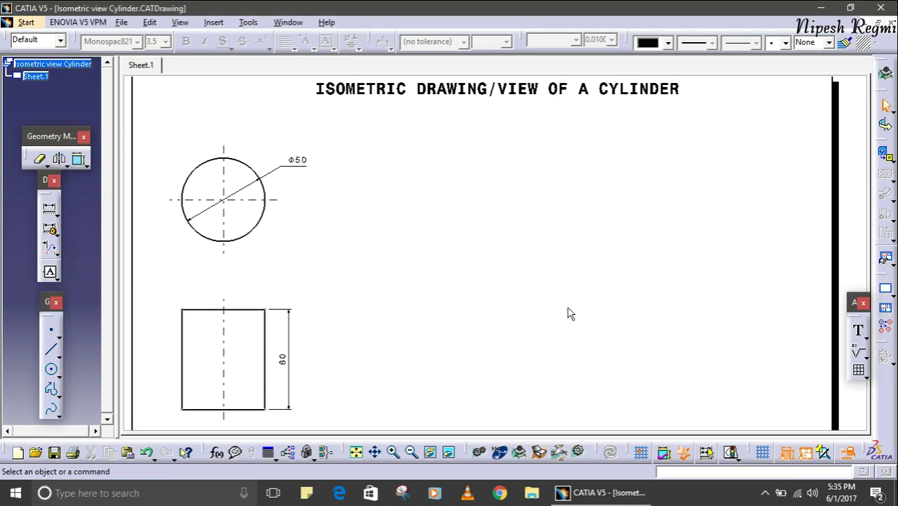
# - Draw a horizontal base line and a 30° axis line from its midpoint
pyautogui.click(52, 353)
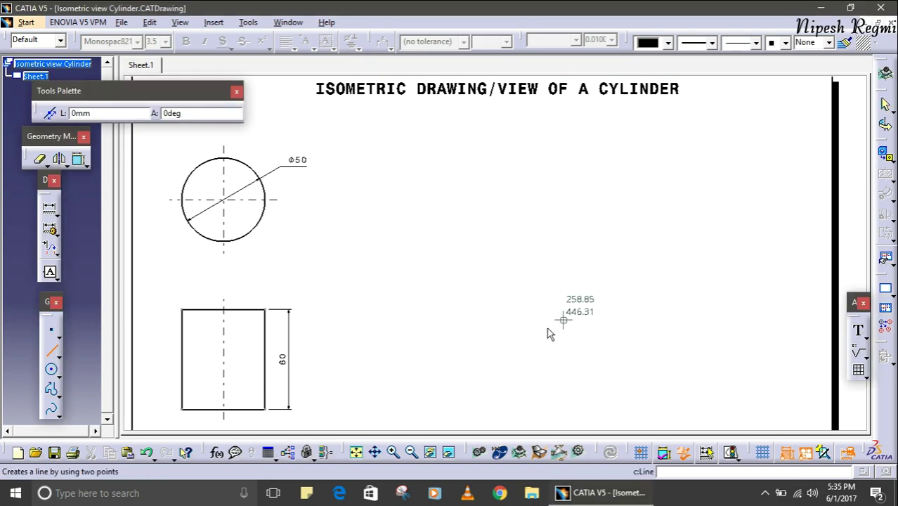
pyautogui.click(499, 324)
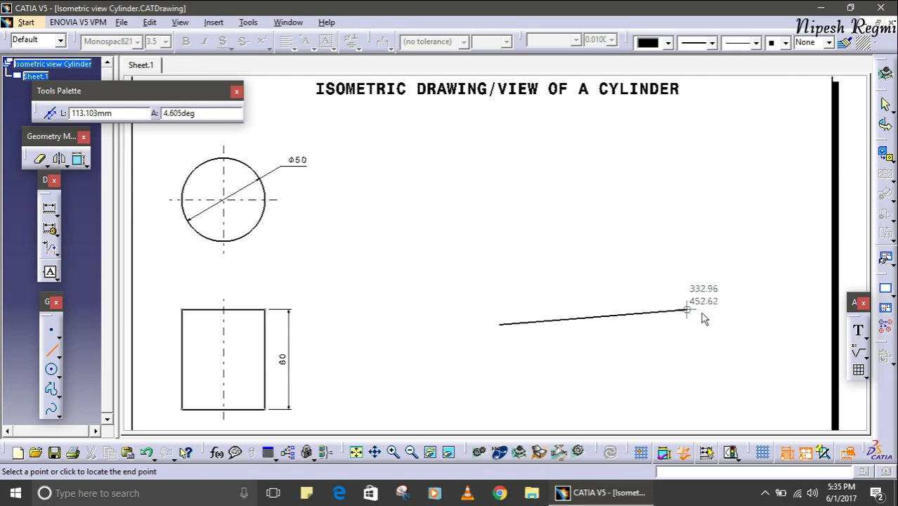
pyautogui.click(758, 323)
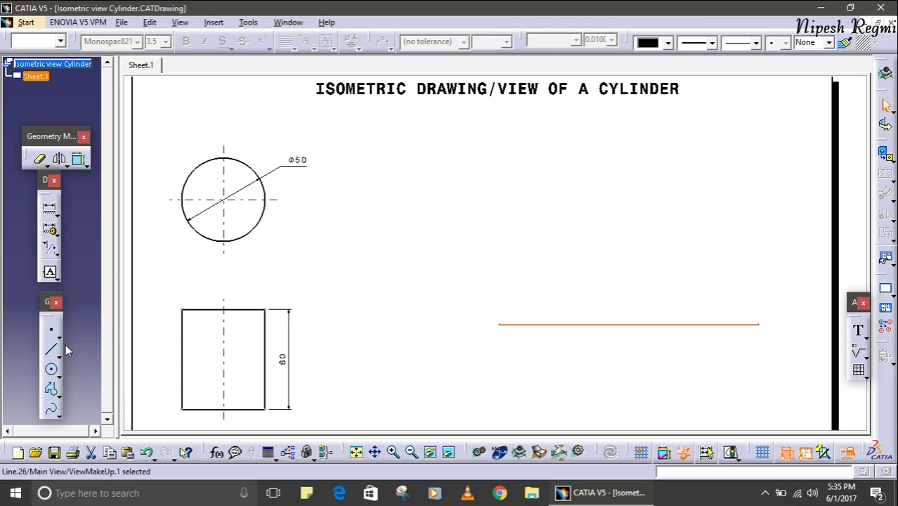
pyautogui.click(52, 349)
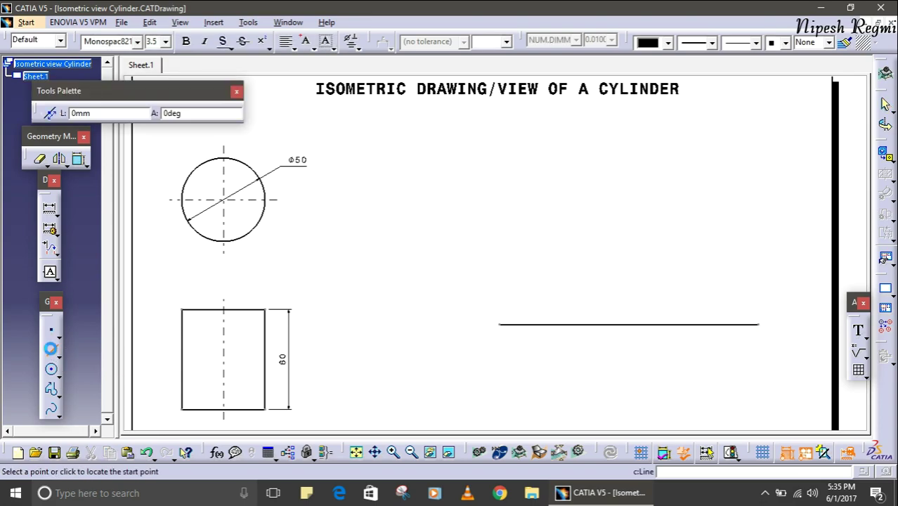
pyautogui.rightClick(649, 324)
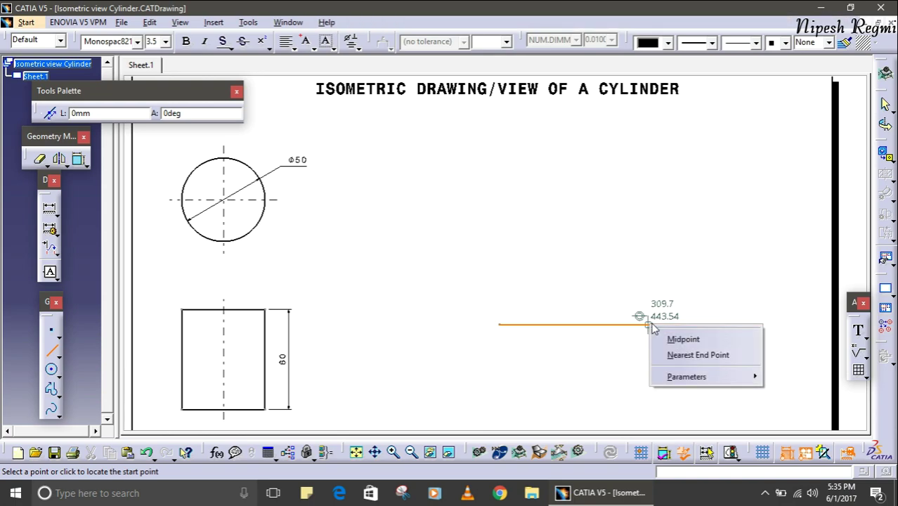
pyautogui.click(680, 338)
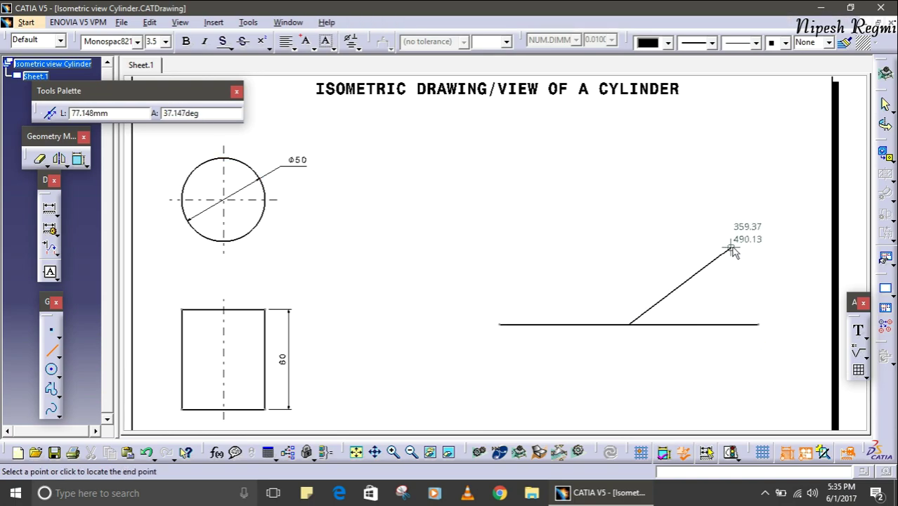
pyautogui.press('Tab')
pyautogui.press('Tab')
pyautogui.write('30')
pyautogui.press('Return')
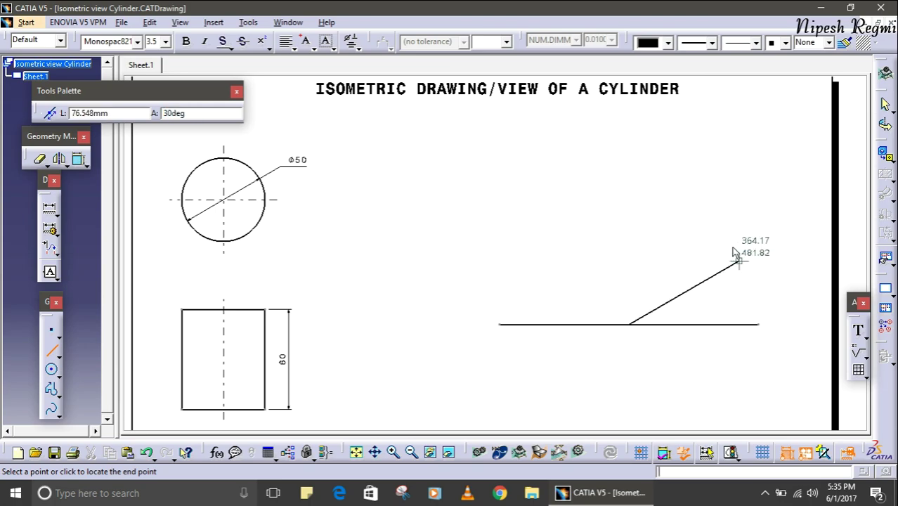
pyautogui.click(775, 240)
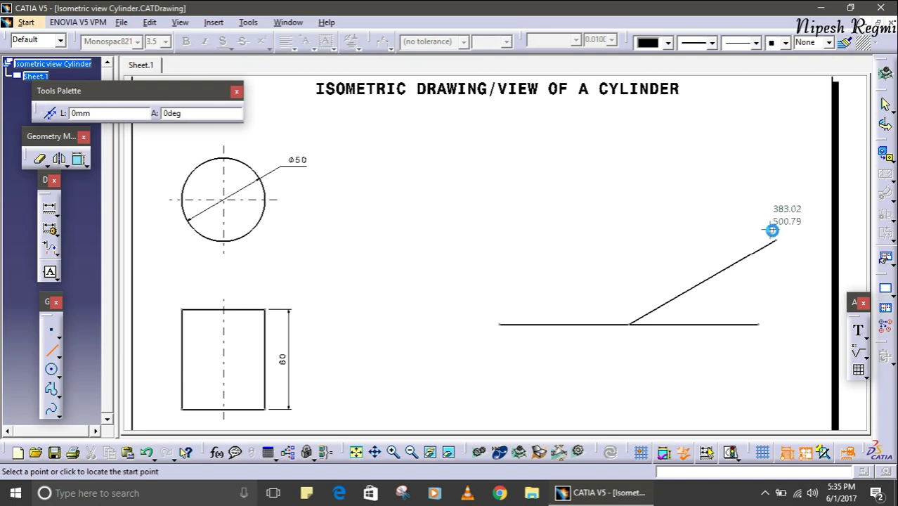
# - Add a 150° axis line and a vertical axis line from the same origin
pyautogui.click(628, 324)
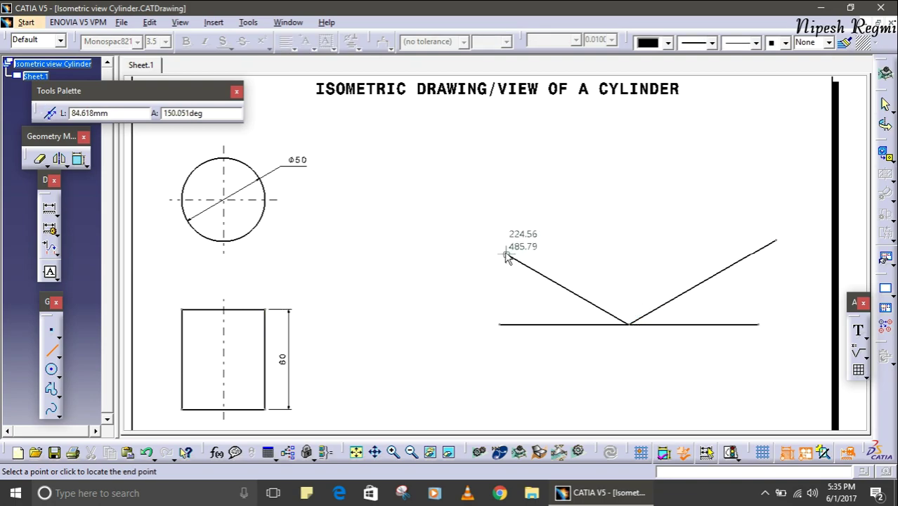
pyautogui.press('Tab')
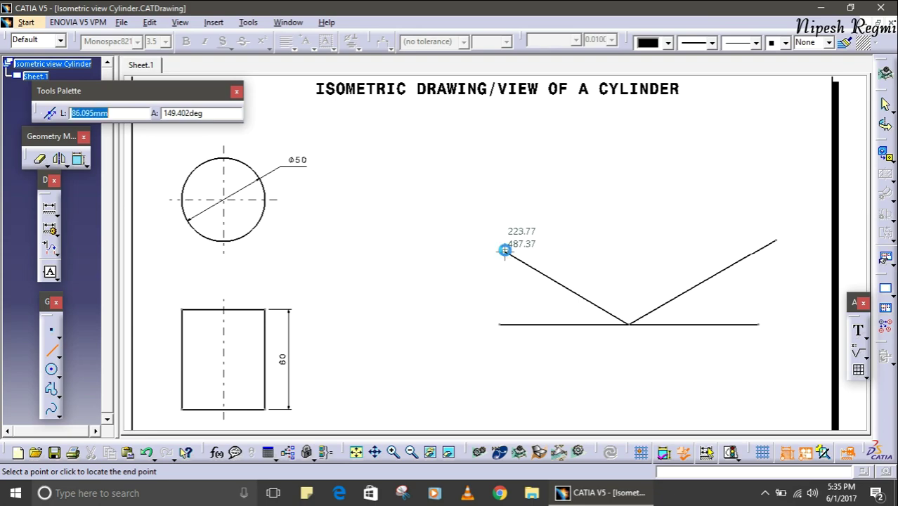
pyautogui.press('Tab')
pyautogui.write('1')
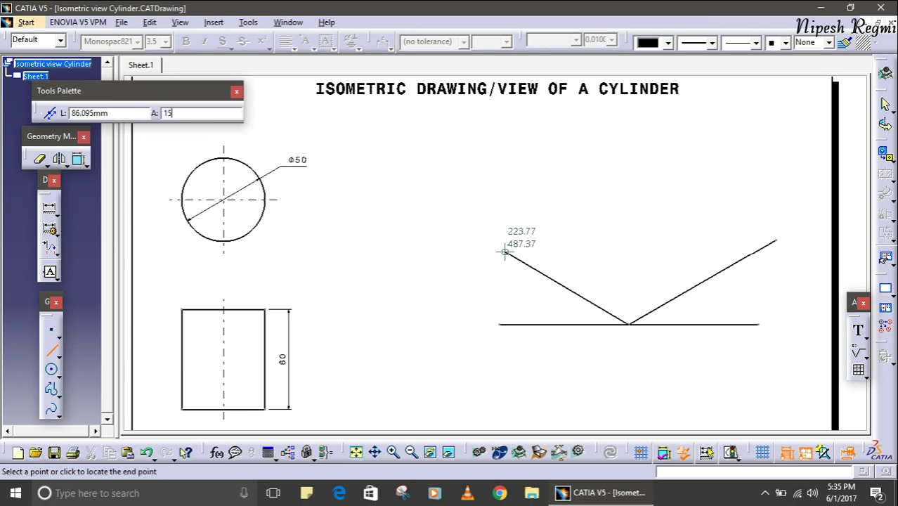
pyautogui.press('Return')
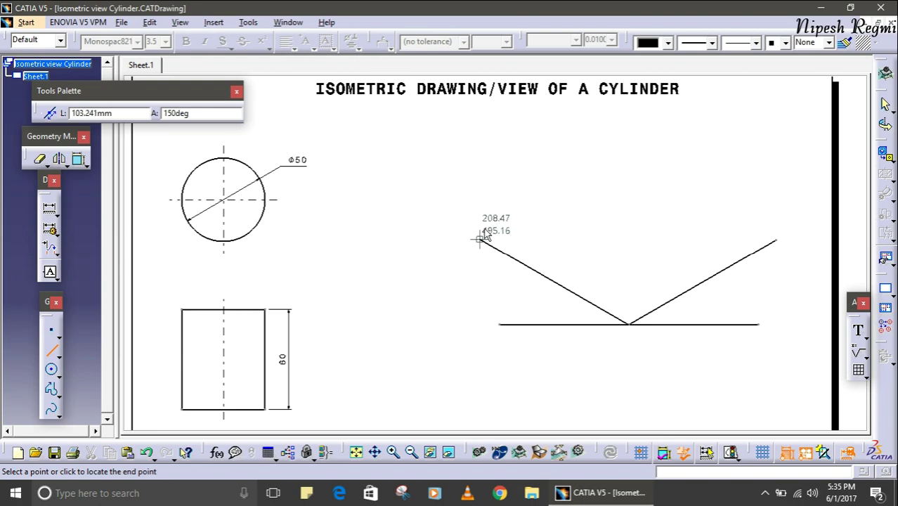
pyautogui.click(479, 238)
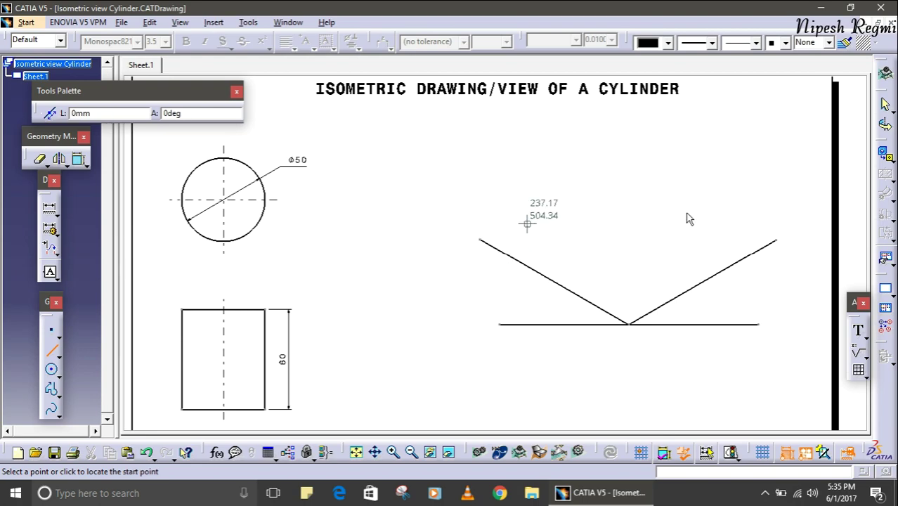
pyautogui.click(630, 324)
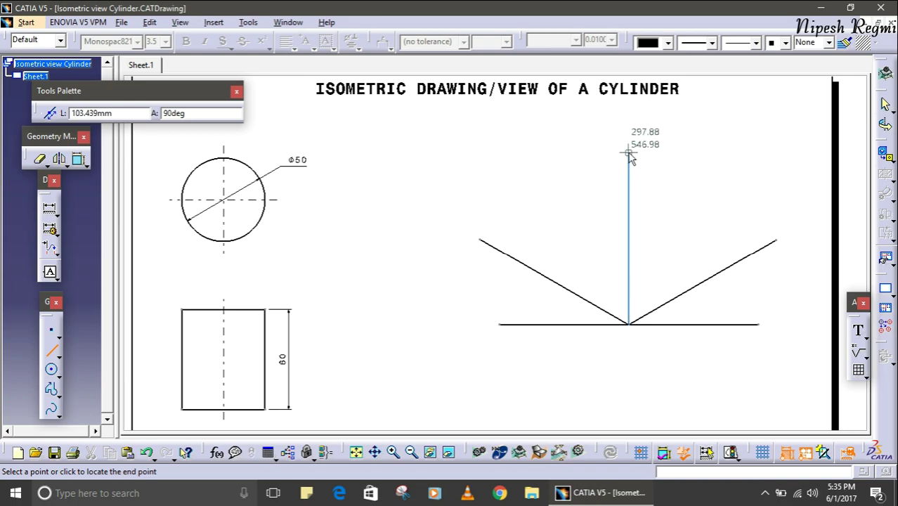
pyautogui.click(628, 154)
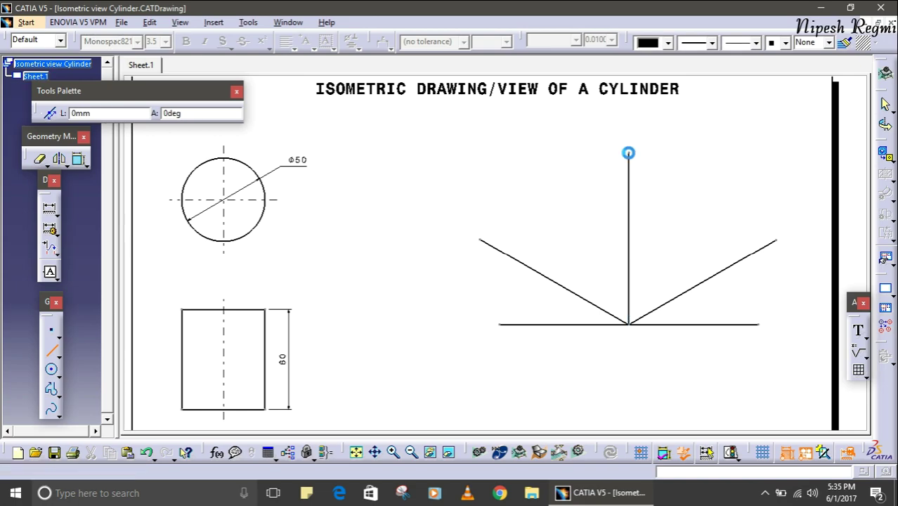
pyautogui.press('Escape')
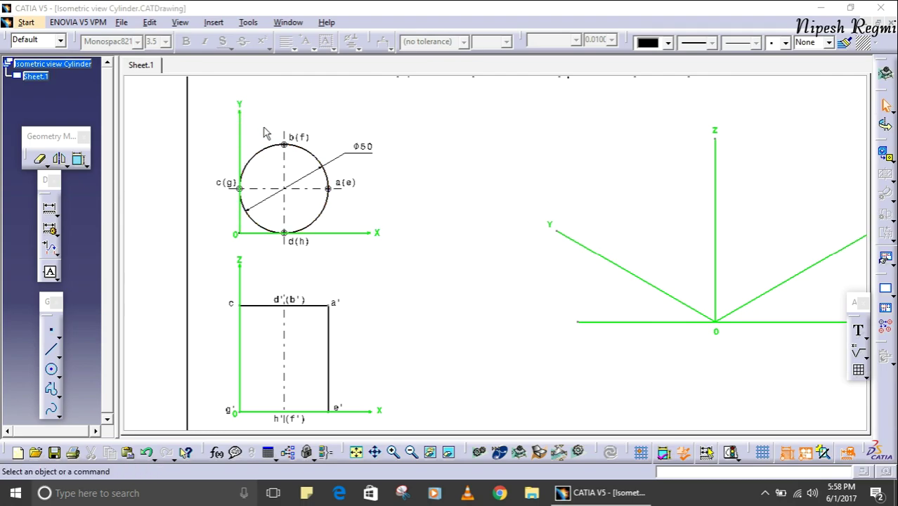
# - Pan around the sheet to inspect the top and front views and the drawing title
pyautogui.moveTo(451, 362); pyautogui.dragTo(455, 325, button='middle')
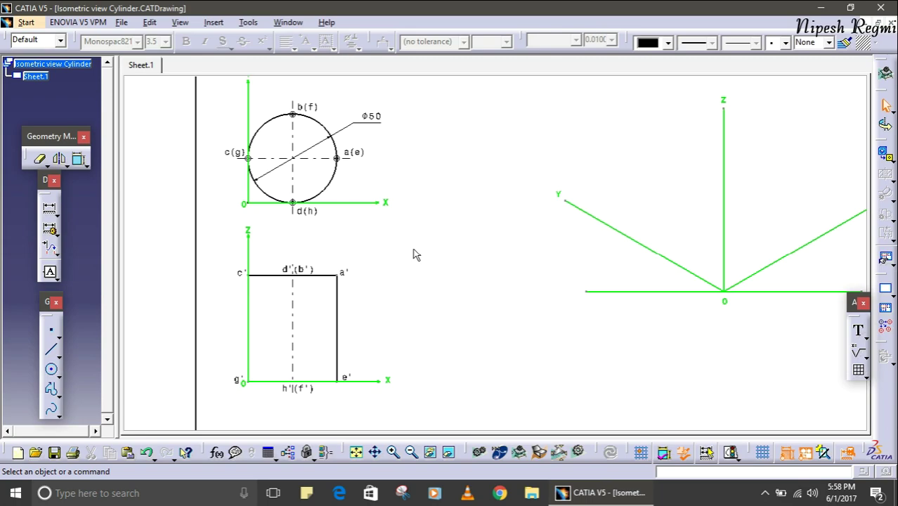
pyautogui.moveTo(413, 255); pyautogui.dragTo(423, 269, button='middle')
pyautogui.moveTo(420, 227); pyautogui.dragTo(422, 253, button='middle')
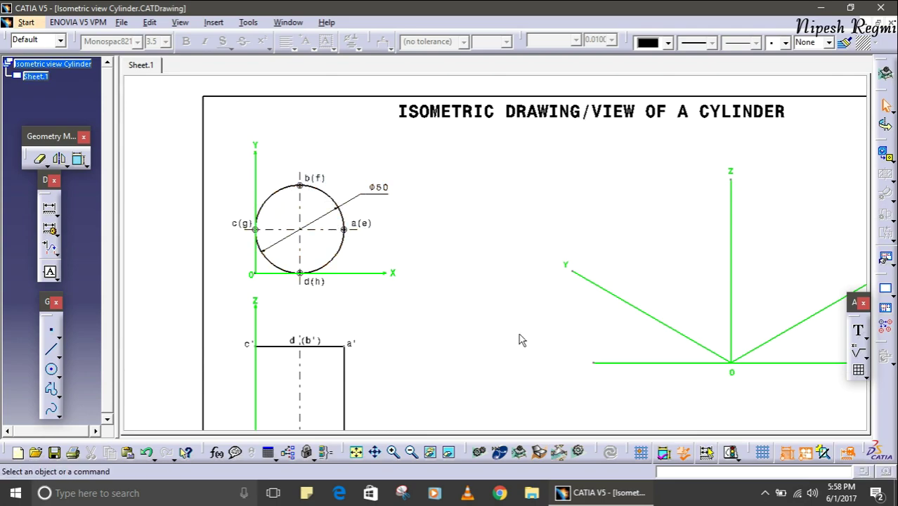
pyautogui.moveTo(513, 327); pyautogui.dragTo(465, 305, button='middle')
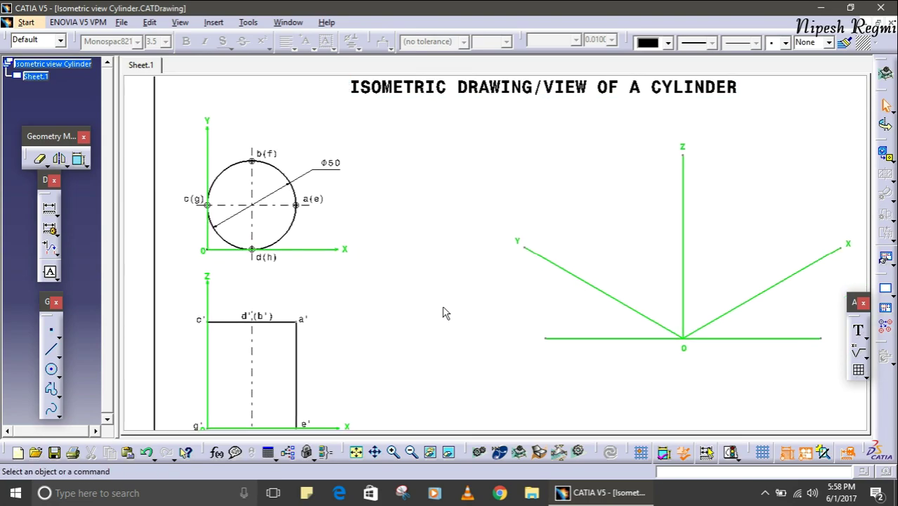
pyautogui.moveTo(443, 313); pyautogui.dragTo(467, 318, button='middle')
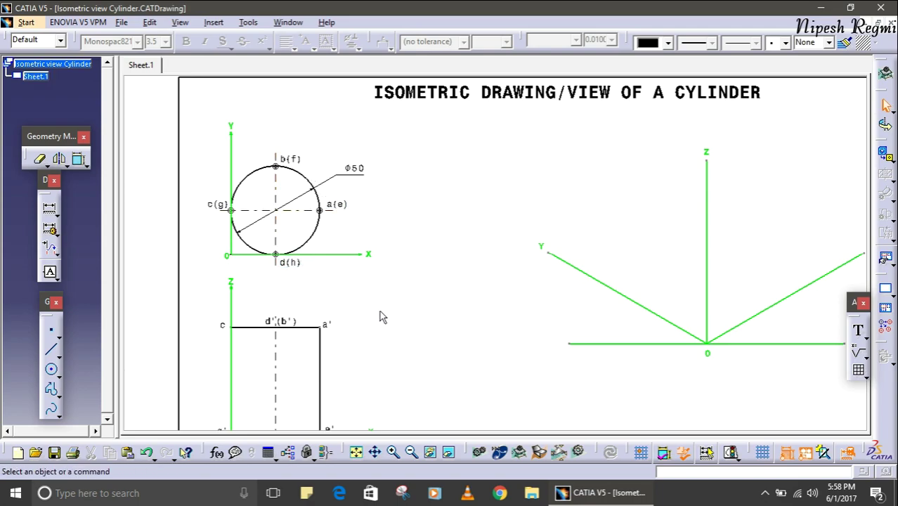
pyautogui.moveTo(381, 311); pyautogui.dragTo(397, 247, button='middle')
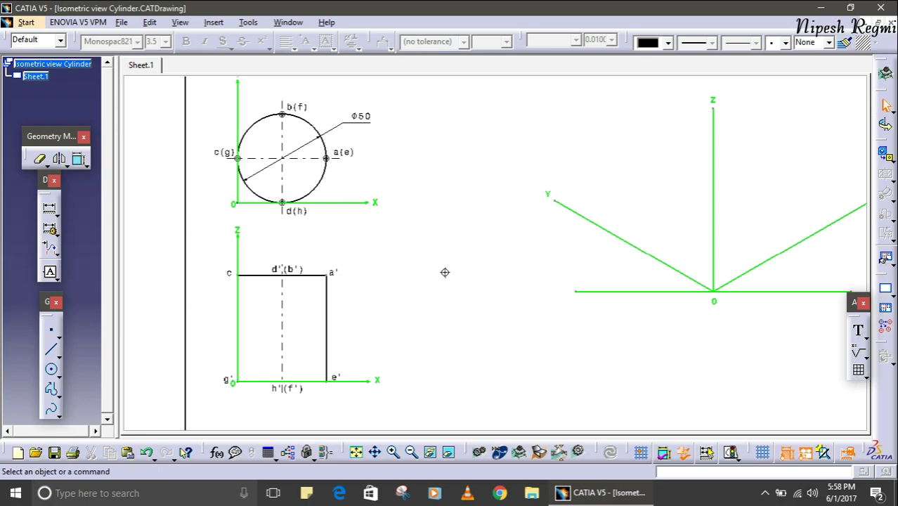
pyautogui.moveTo(445, 272); pyautogui.dragTo(436, 328, button='middle')
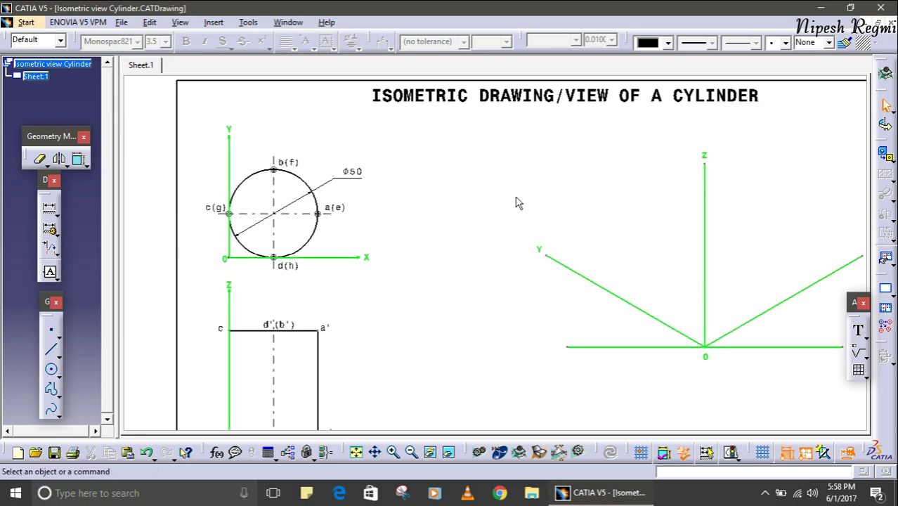
pyautogui.moveTo(448, 298); pyautogui.dragTo(427, 281, button='middle')
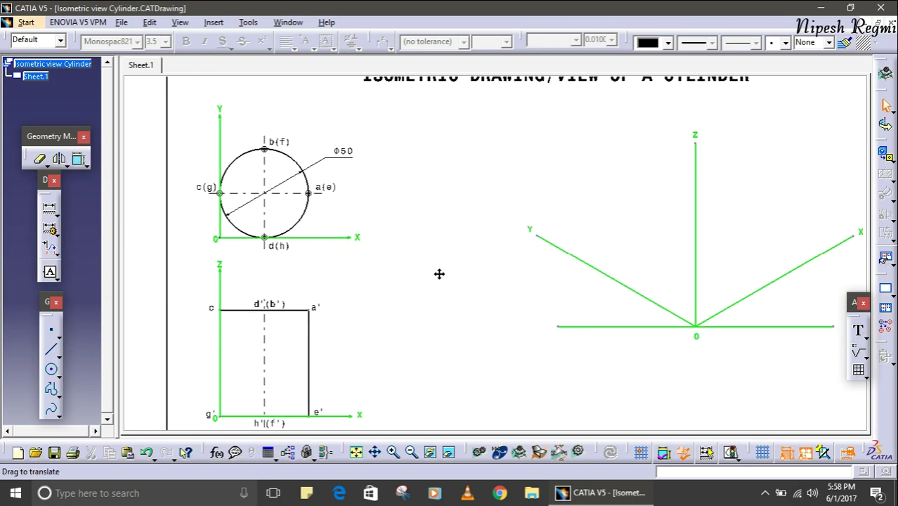
pyautogui.moveTo(448, 309); pyautogui.dragTo(459, 311, button='middle')
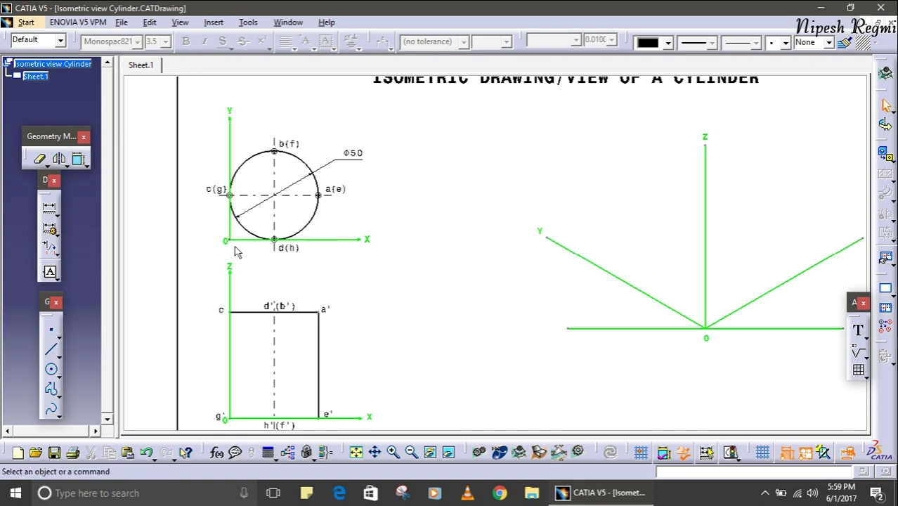
pyautogui.click(234, 169)
pyautogui.click(52, 351)
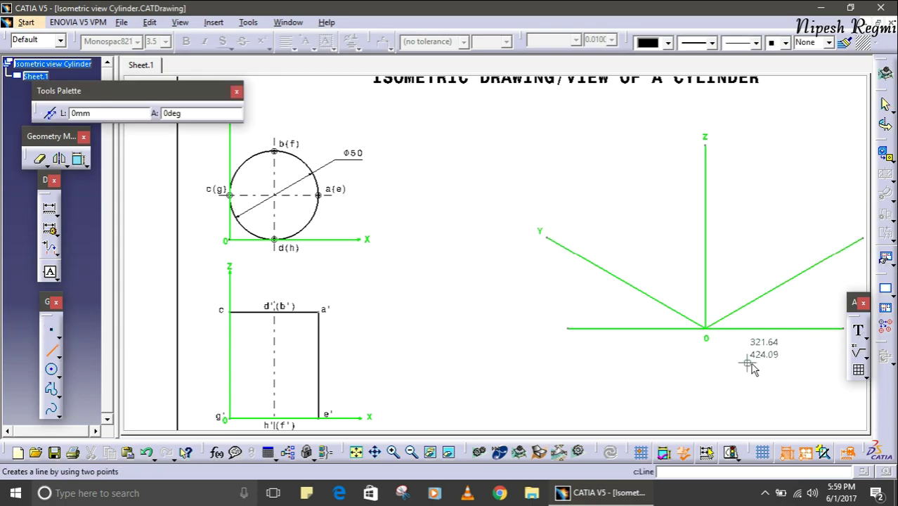
# - Draw a 25 mm line from origin O parallel to the isometric X axis
pyautogui.moveTo(751, 364); pyautogui.dragTo(668, 367, button='middle')
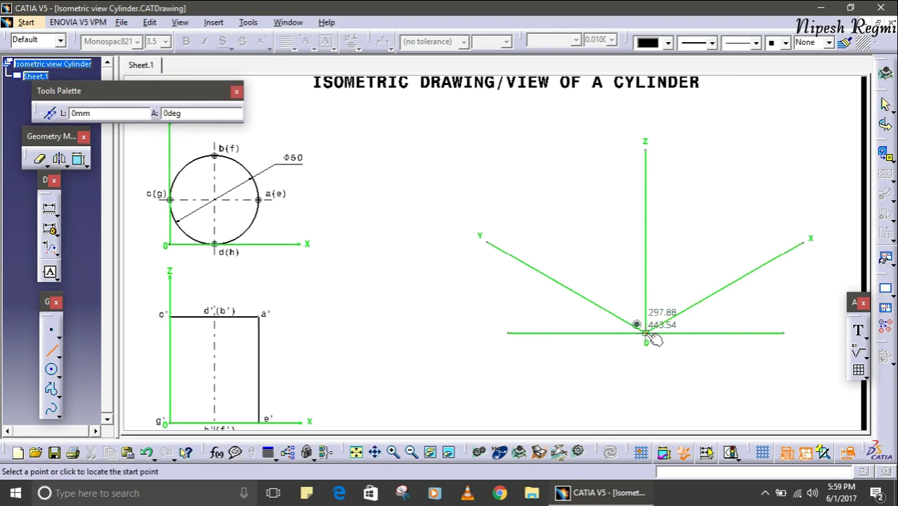
pyautogui.click(648, 334)
pyautogui.rightClick(668, 328)
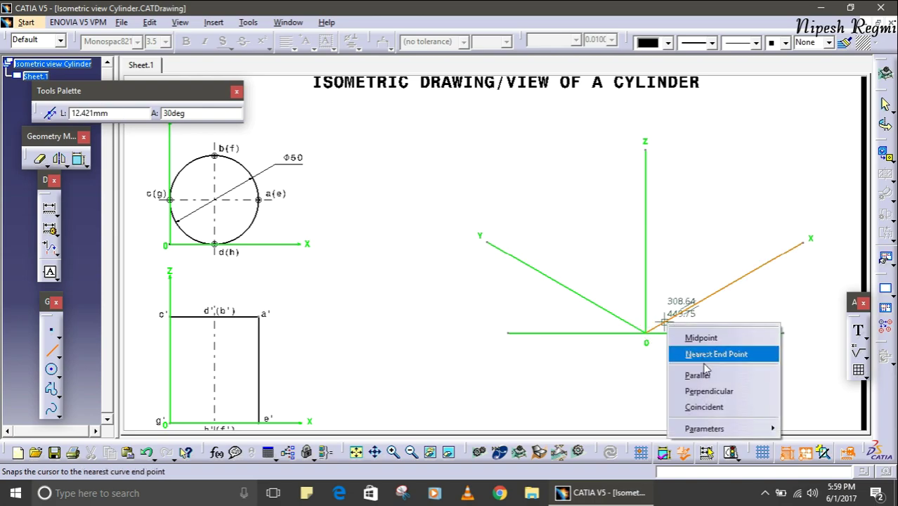
pyautogui.click(702, 373)
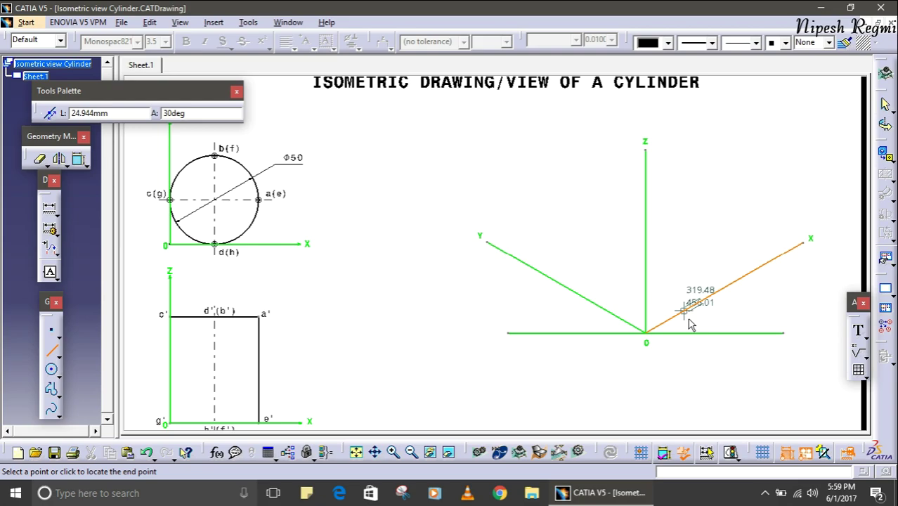
pyautogui.write('25')
pyautogui.press('Return')
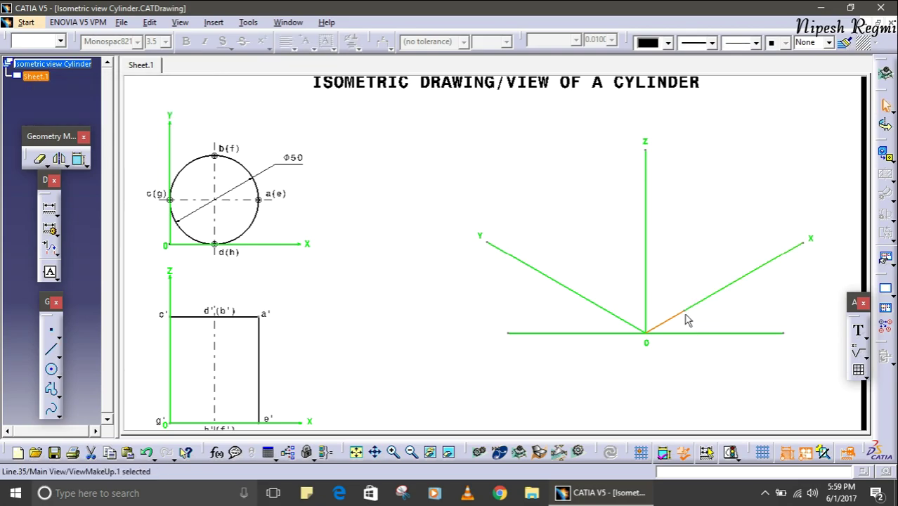
pyautogui.click(723, 376)
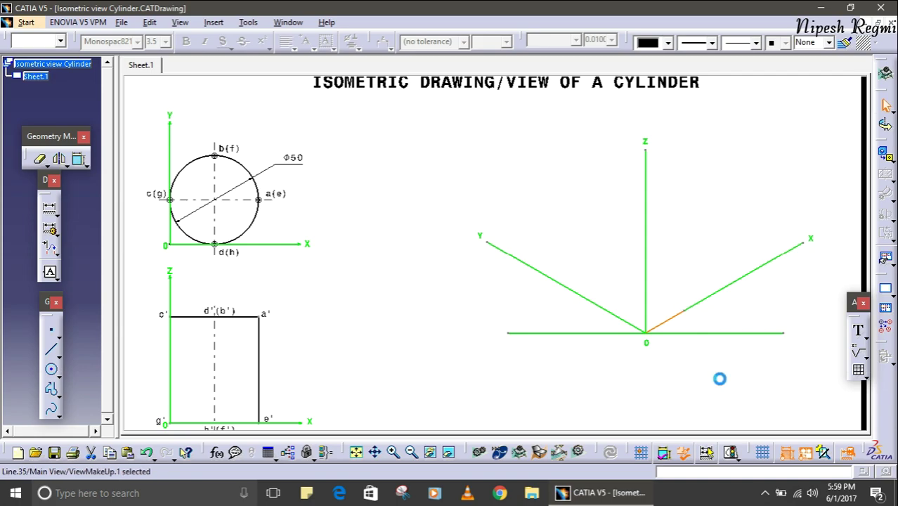
# - Draw a 25 mm line from origin O parallel to the isometric Y axis
pyautogui.click(50, 354)
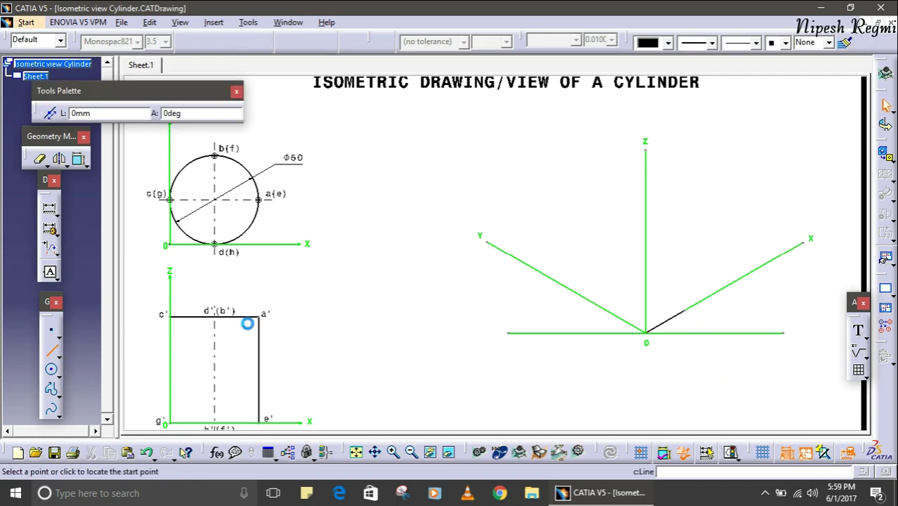
pyautogui.click(650, 336)
pyautogui.rightClick(612, 314)
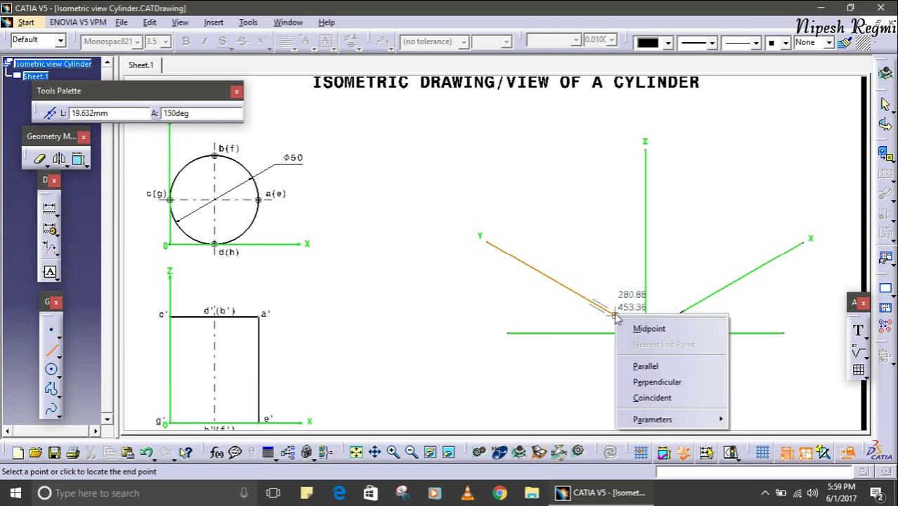
pyautogui.click(647, 366)
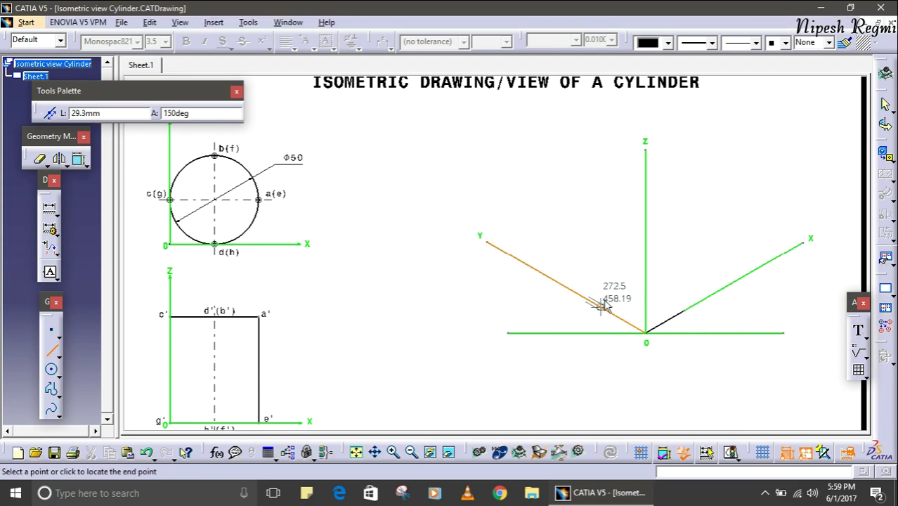
pyautogui.write('25')
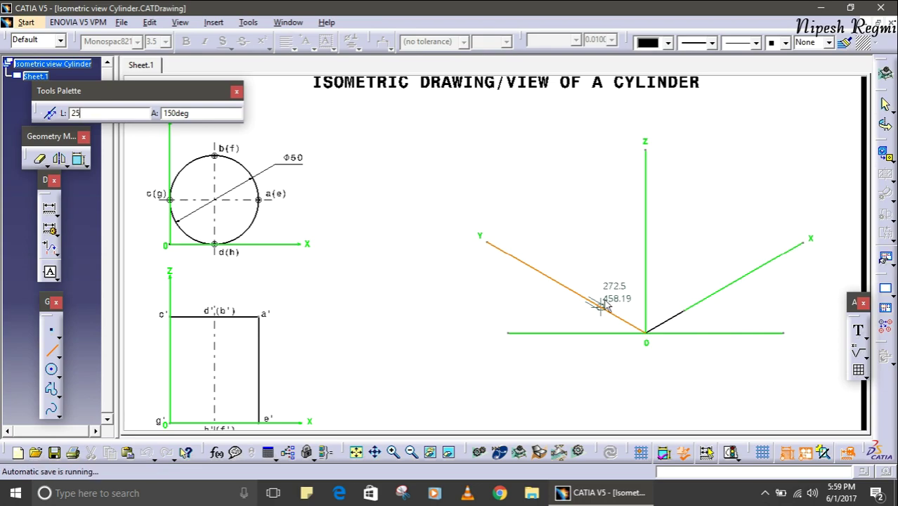
pyautogui.press('Return')
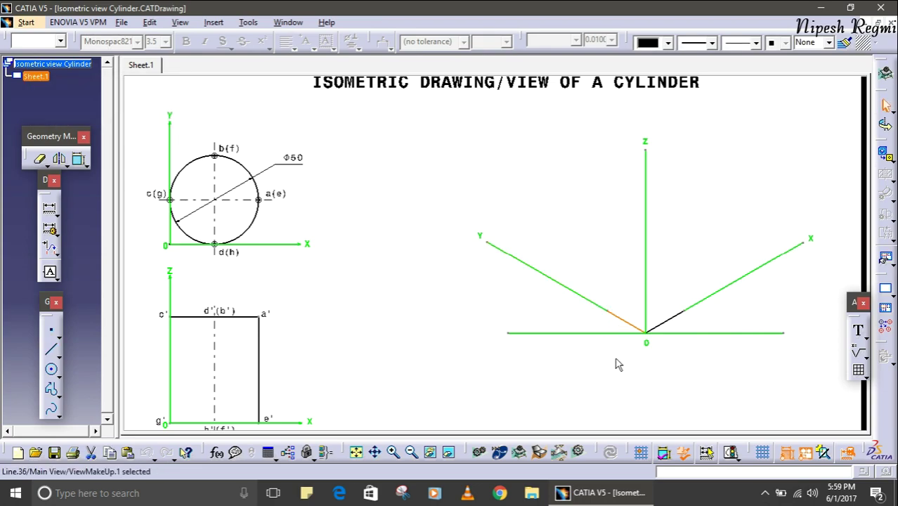
pyautogui.click(615, 364)
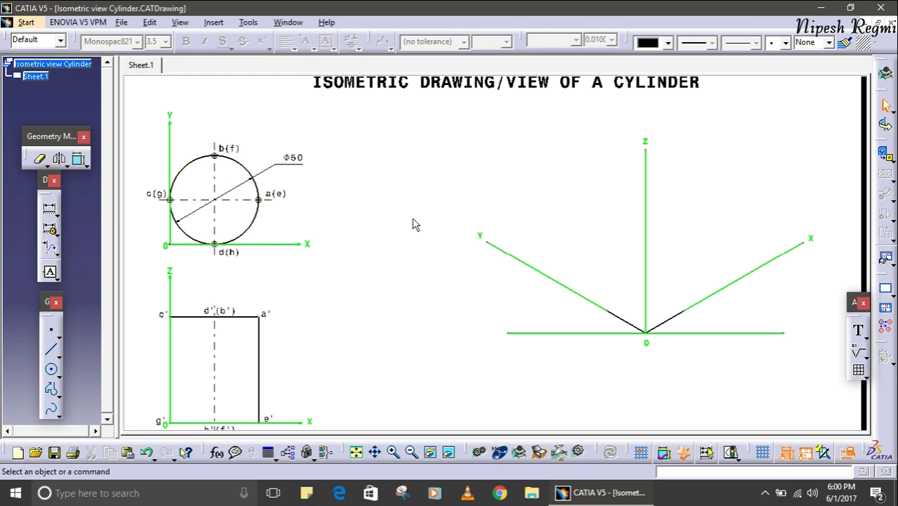
# - Draw a 50 mm line from the X-axis 25 mm mark parallel to the Y axis
pyautogui.click(51, 349)
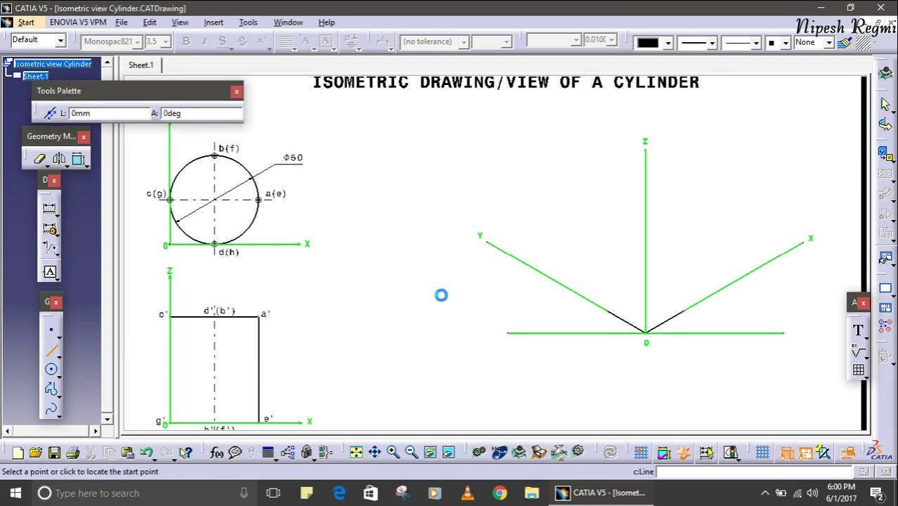
pyautogui.click(683, 310)
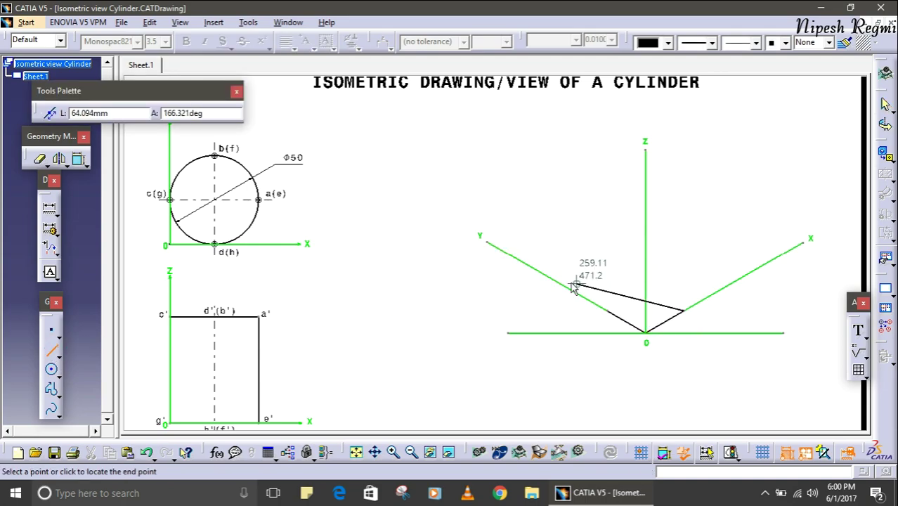
pyautogui.rightClick(560, 282)
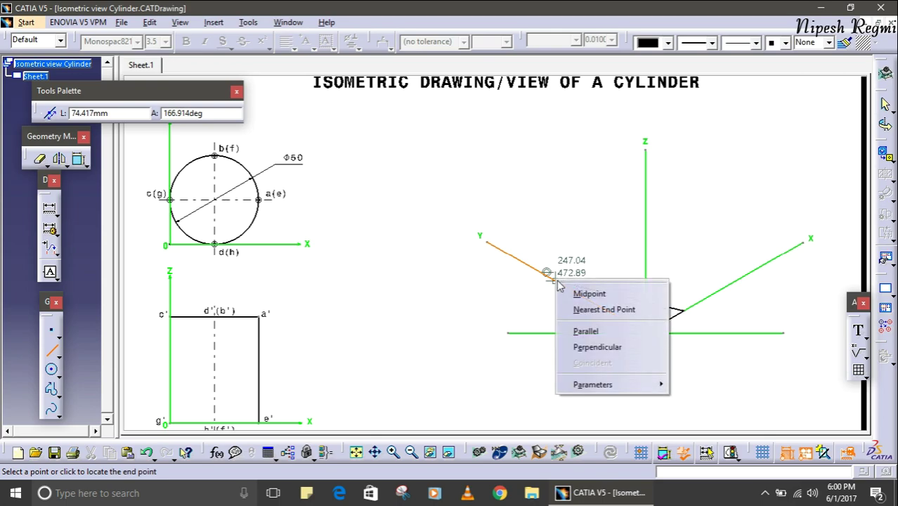
pyautogui.click(583, 325)
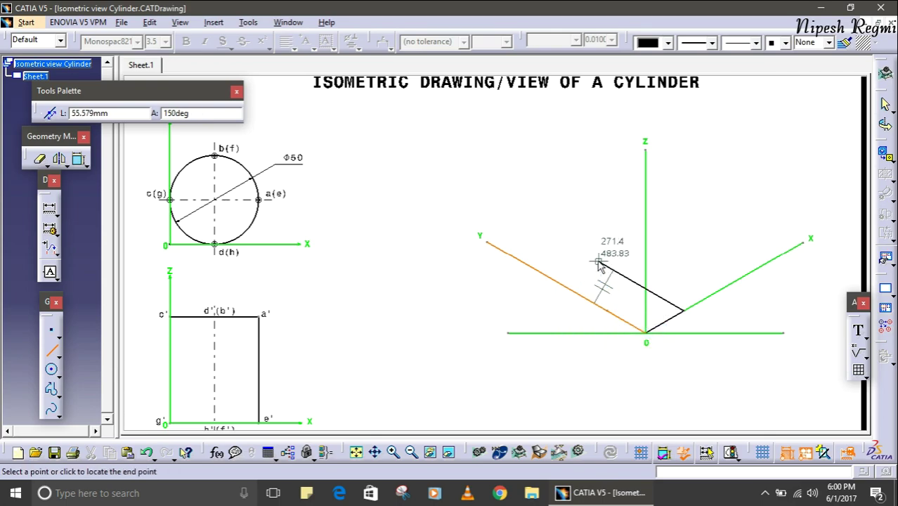
pyautogui.write('50')
pyautogui.press('Return')
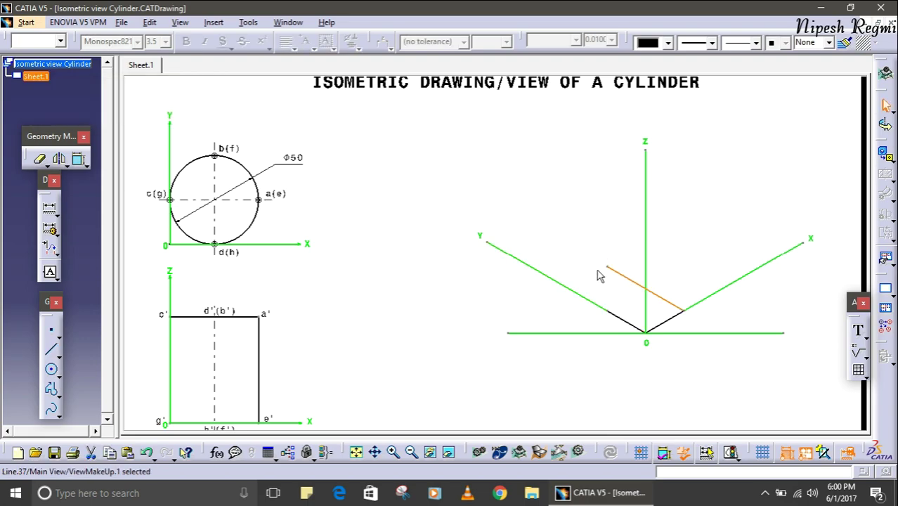
# - Draw a 50 mm line from the Y-axis 25 mm mark parallel to the X axis
pyautogui.click(54, 352)
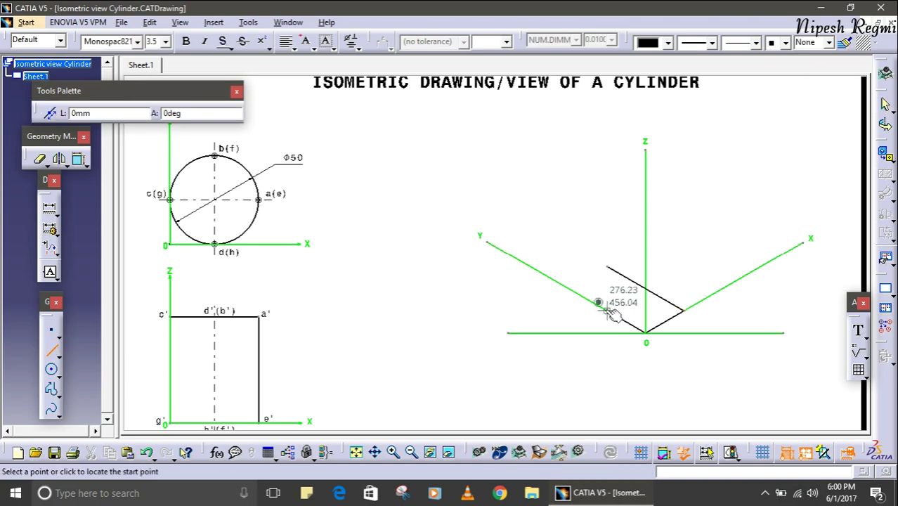
pyautogui.click(607, 310)
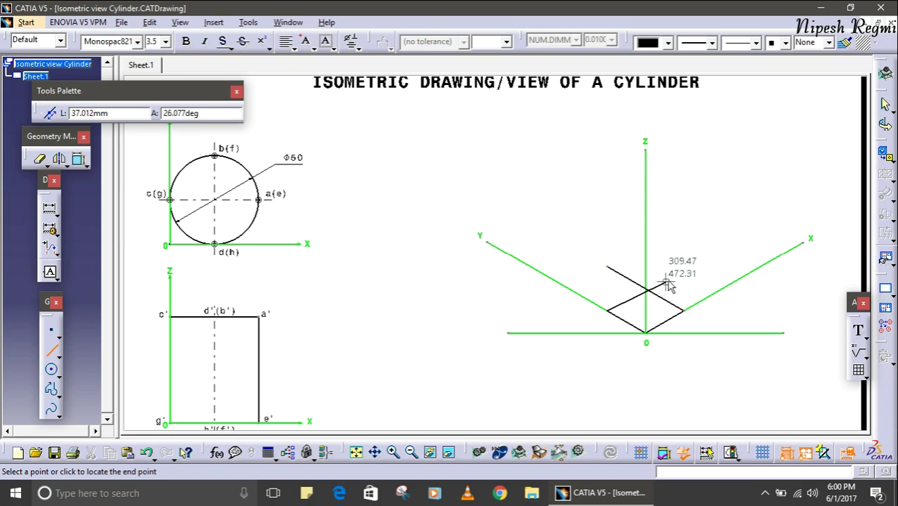
pyautogui.rightClick(713, 294)
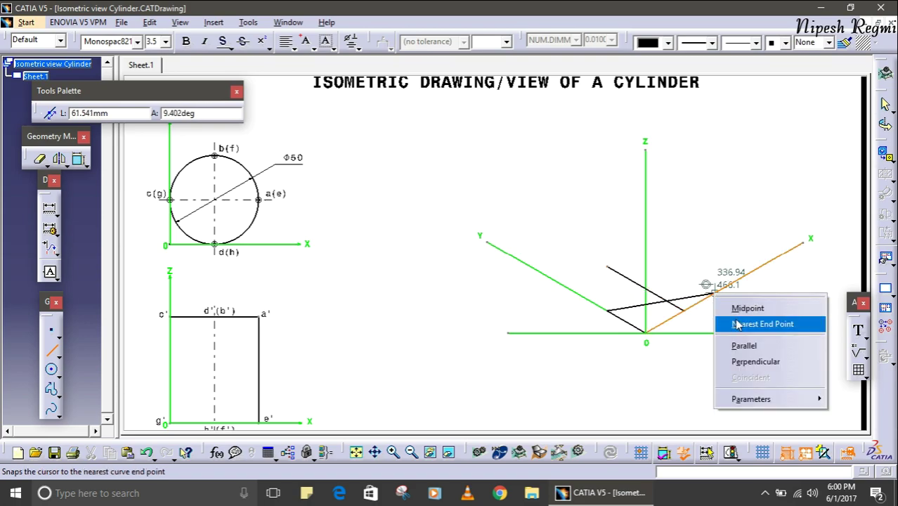
pyautogui.click(743, 345)
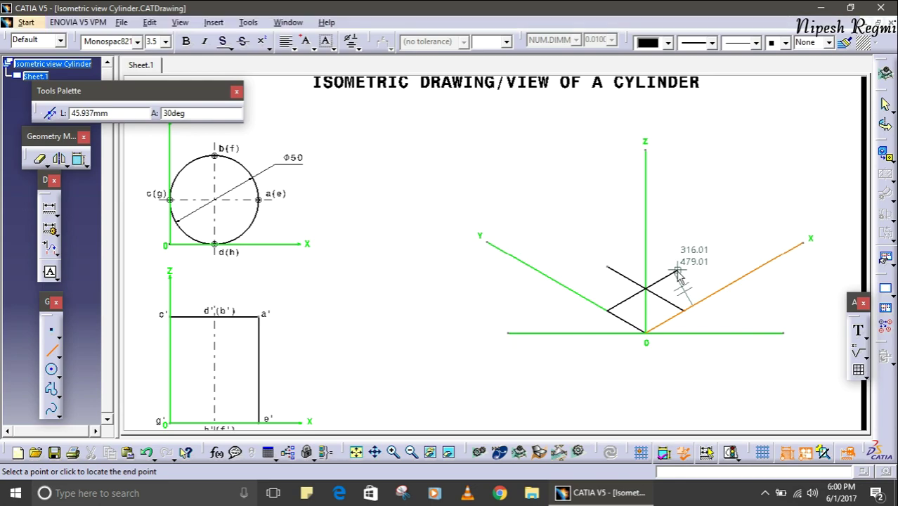
pyautogui.press('Return')
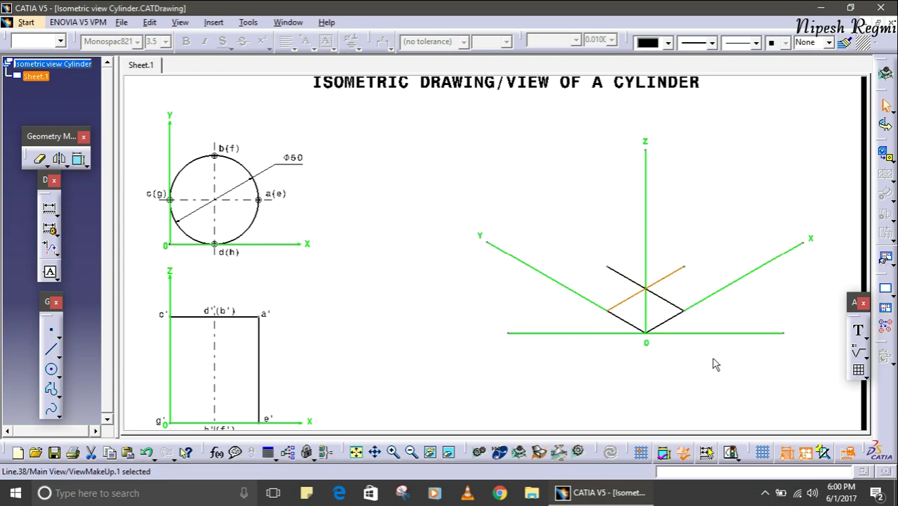
pyautogui.click(655, 345)
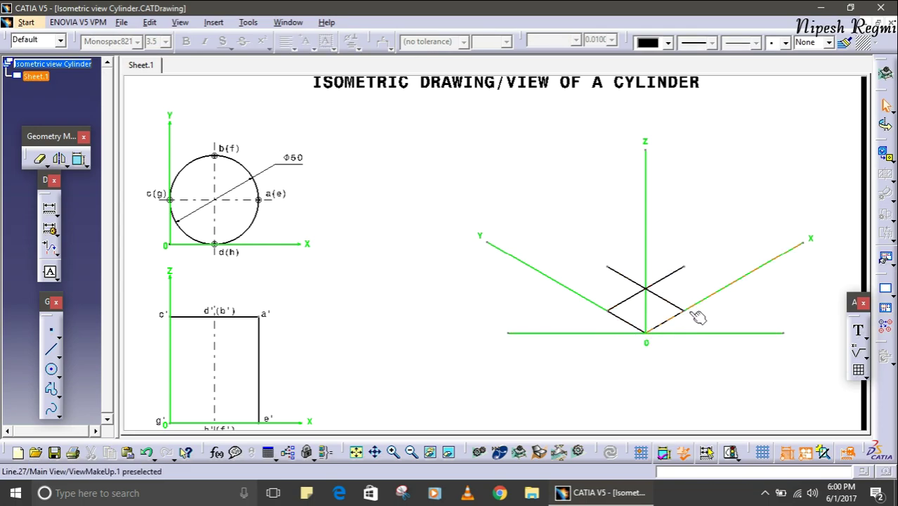
pyautogui.click(693, 281)
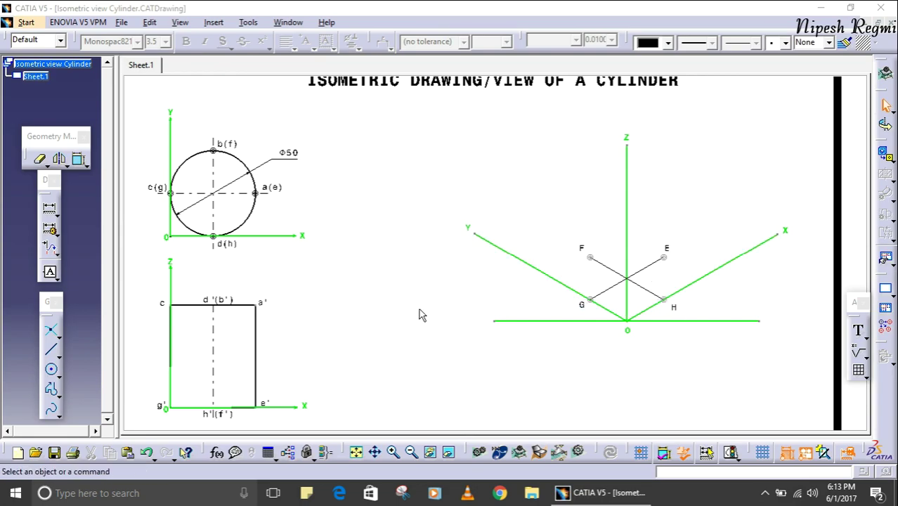
# - Pan and zoom to frame the isometric axes carrying lines E–H
pyautogui.moveTo(428, 312); pyautogui.dragTo(424, 273, button='middle')
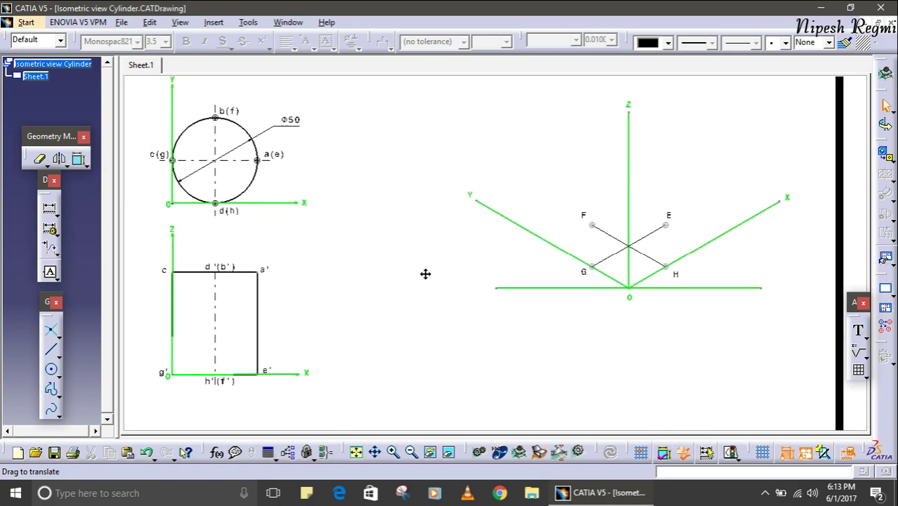
pyautogui.moveTo(482, 254)
pyautogui.mouseDown(button='middle')
pyautogui.moveTo(476, 274)
pyautogui.moveTo(457, 267)
pyautogui.moveTo(470, 274)
pyautogui.mouseUp(button='middle')
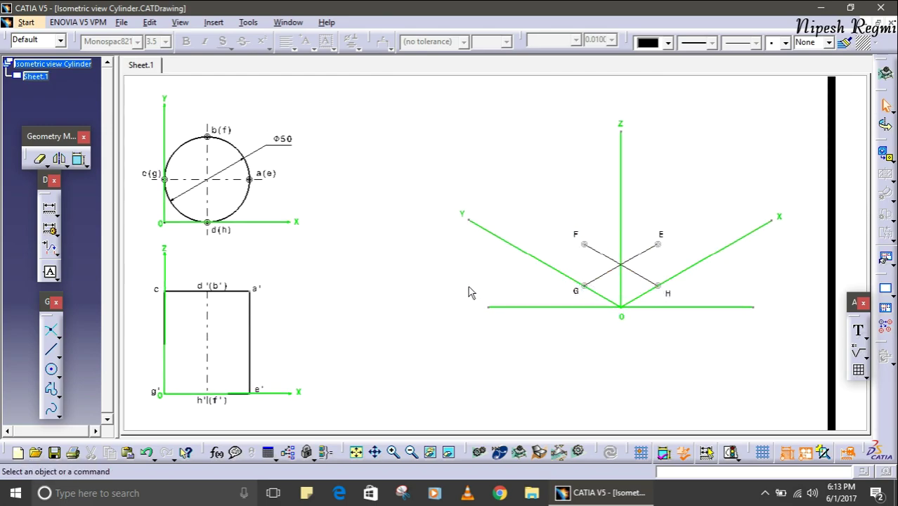
pyautogui.moveTo(468, 285)
pyautogui.mouseDown(button='middle')
pyautogui.moveTo(474, 295)
pyautogui.moveTo(475, 270)
pyautogui.moveTo(481, 274)
pyautogui.moveTo(466, 288)
pyautogui.mouseUp(button='middle')
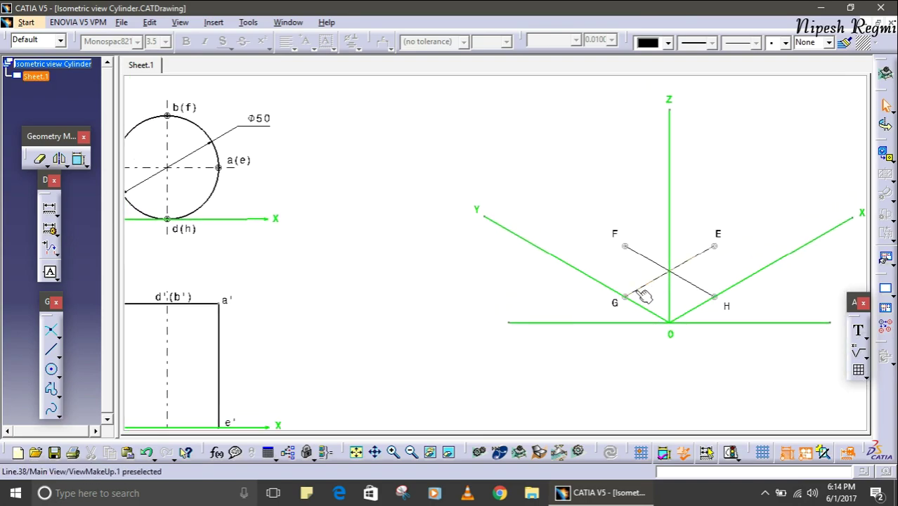
pyautogui.moveTo(355, 315); pyautogui.dragTo(395, 323, button='middle')
pyautogui.moveTo(320, 270); pyautogui.dragTo(361, 315, button='middle')
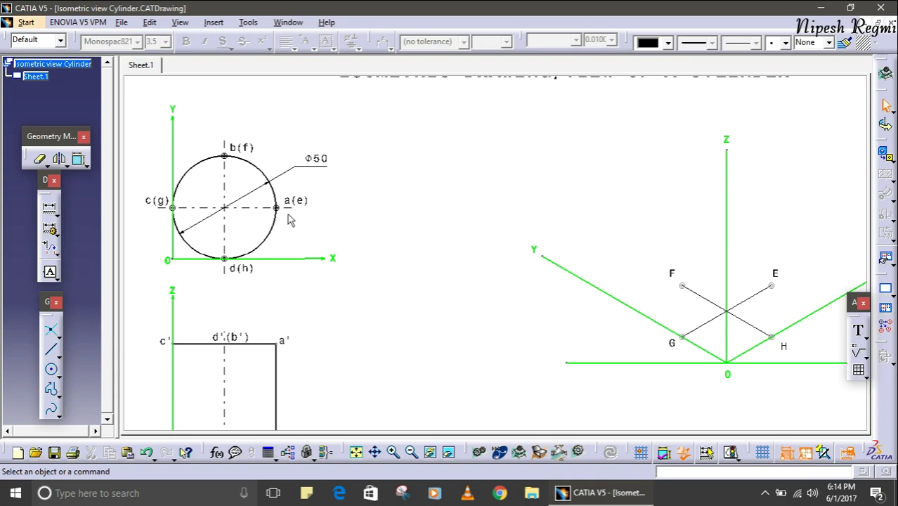
pyautogui.click(264, 180)
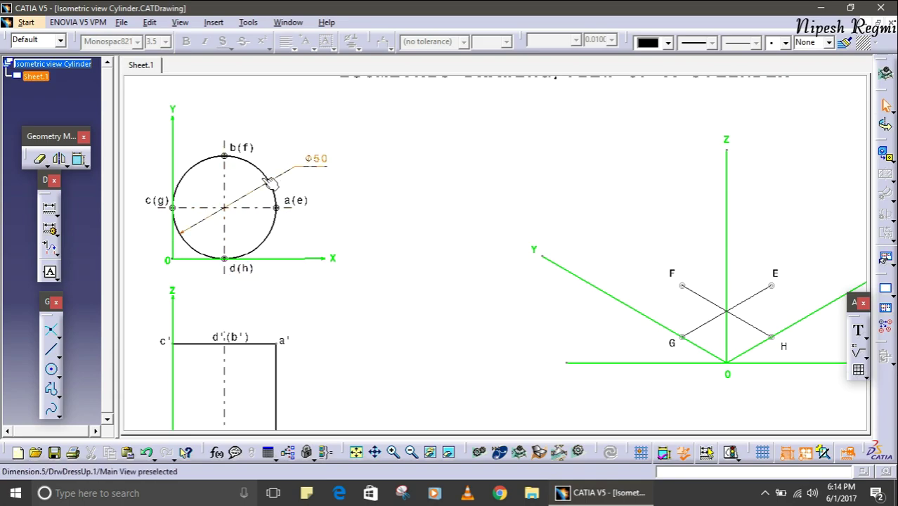
pyautogui.click(379, 253)
pyautogui.moveTo(491, 331)
pyautogui.mouseDown(button='middle')
pyautogui.moveTo(448, 276)
pyautogui.moveTo(449, 305)
pyautogui.moveTo(449, 295)
pyautogui.mouseUp(button='middle')
pyautogui.moveTo(524, 357); pyautogui.dragTo(491, 367, button='middle')
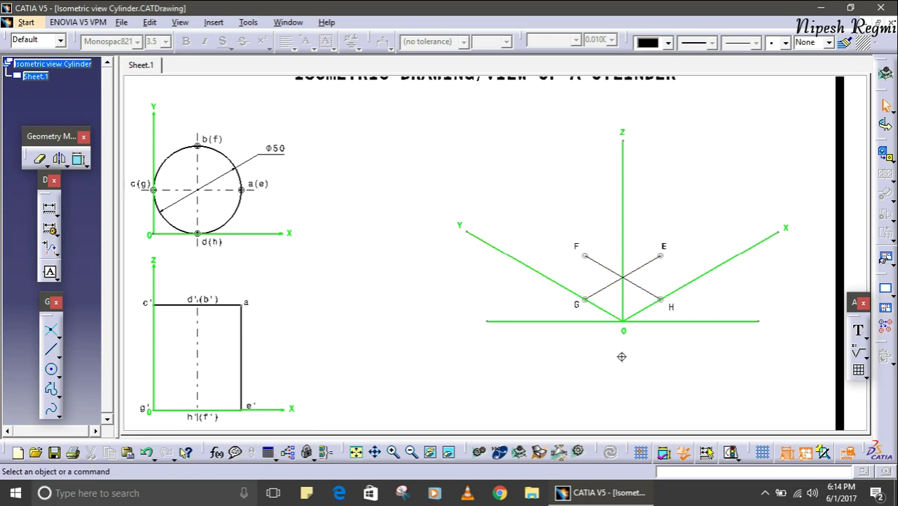
pyautogui.scroll(1, 620, 356)
pyautogui.moveTo(615, 371); pyautogui.dragTo(620, 349, button='middle')
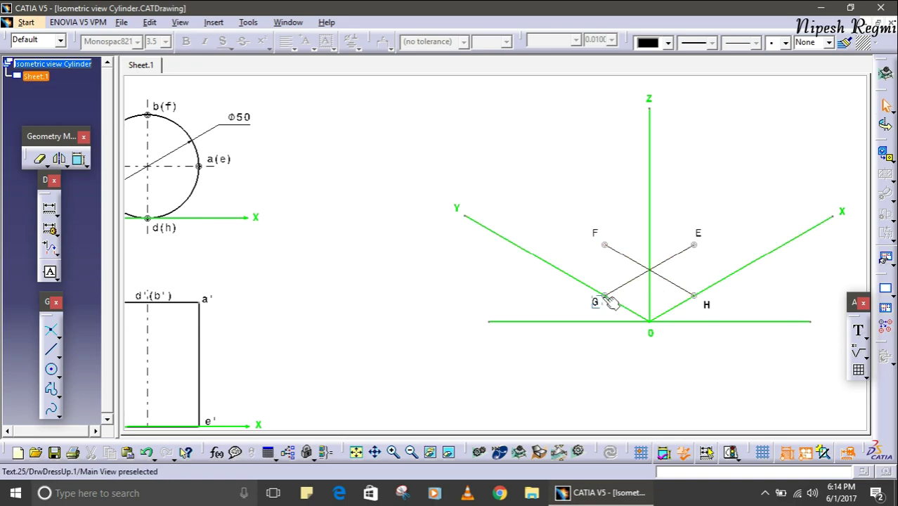
pyautogui.moveTo(458, 284); pyautogui.dragTo(507, 279, button='middle')
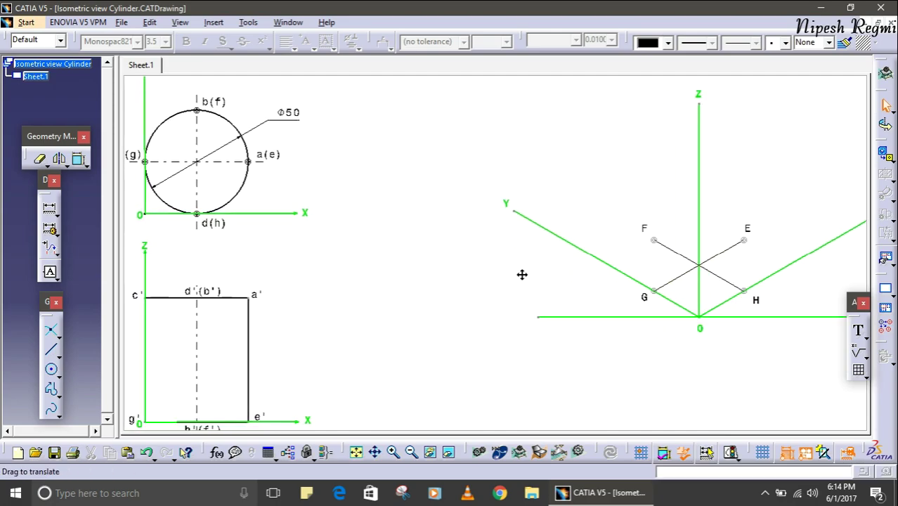
pyautogui.click(51, 349)
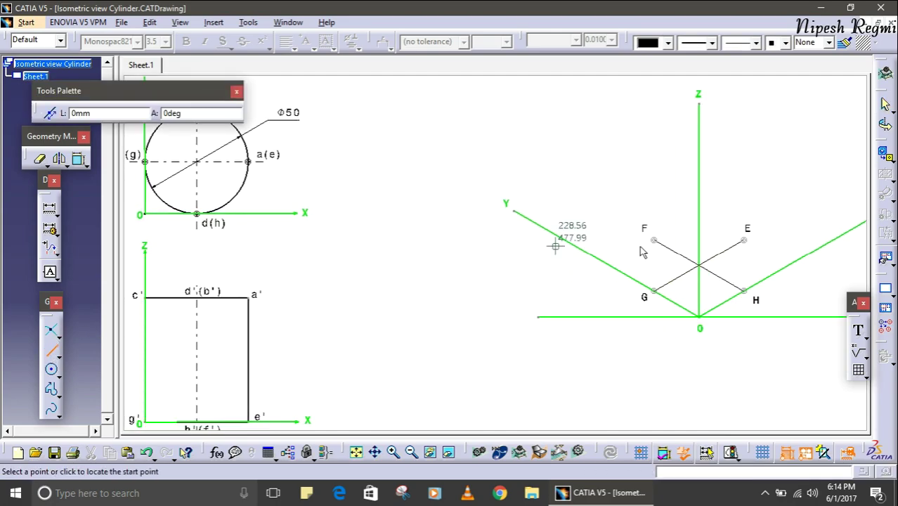
# - Draw long construction lines from G and E, each perpendicular to the opposite rhombus side
pyautogui.click(653, 289)
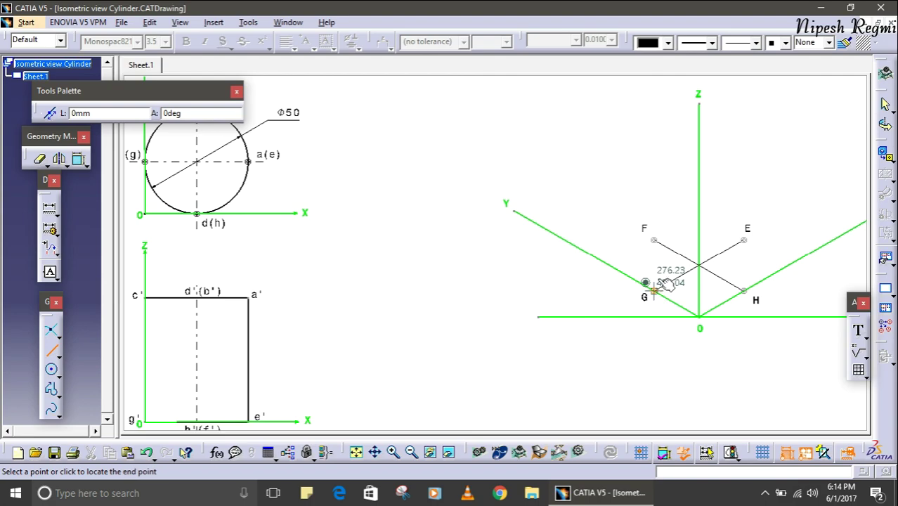
pyautogui.rightClick(674, 252)
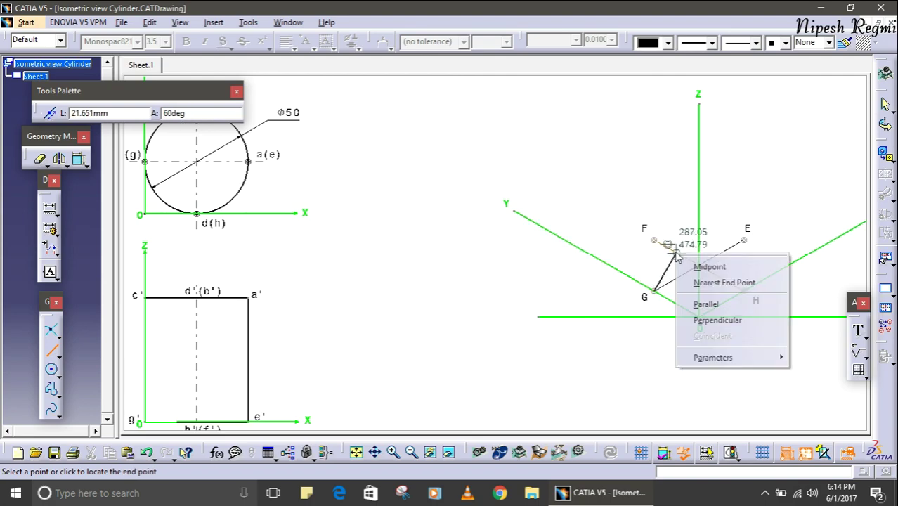
pyautogui.click(715, 320)
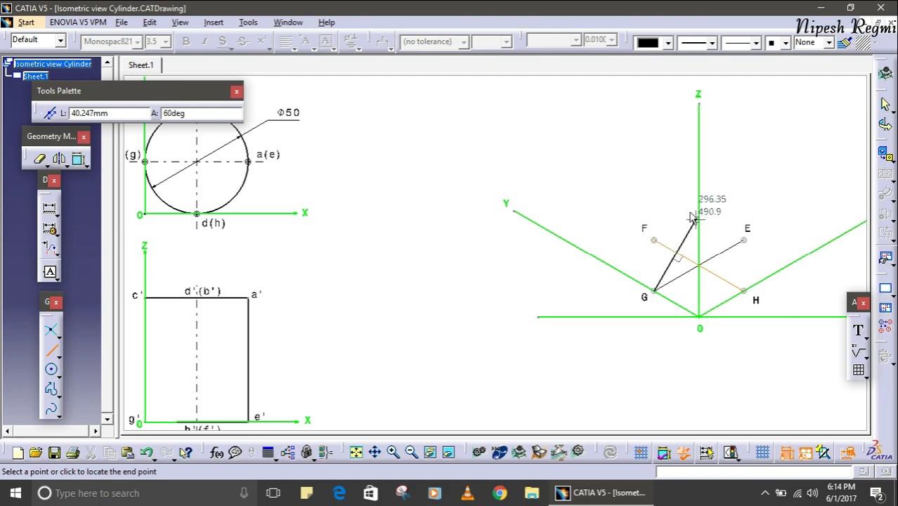
pyautogui.click(718, 180)
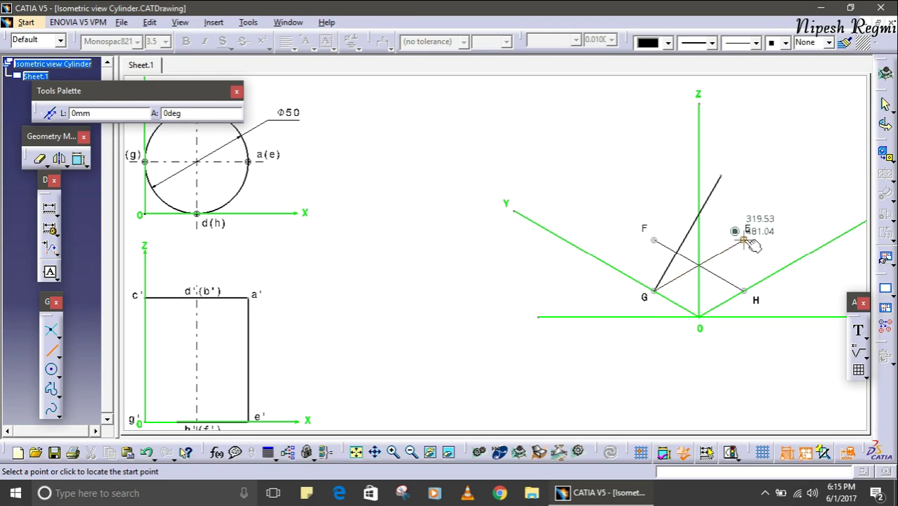
pyautogui.click(744, 240)
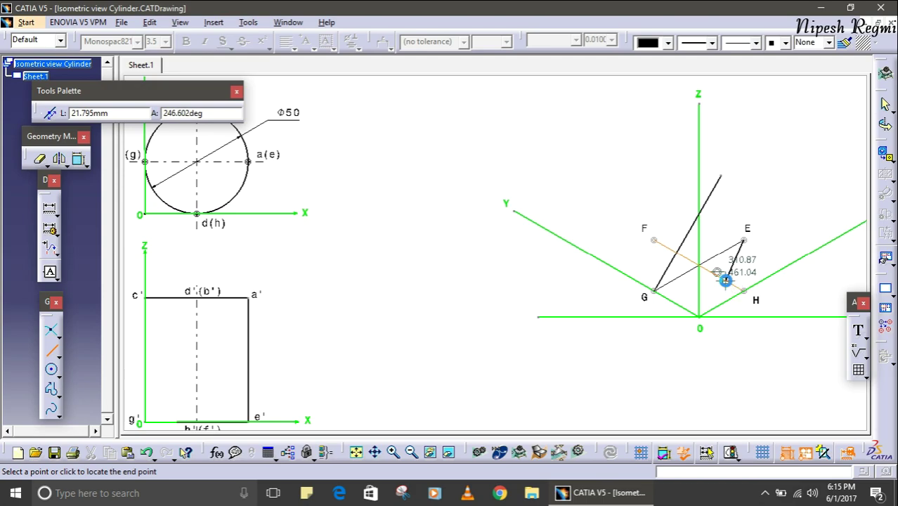
pyautogui.rightClick(725, 279)
pyautogui.click(764, 349)
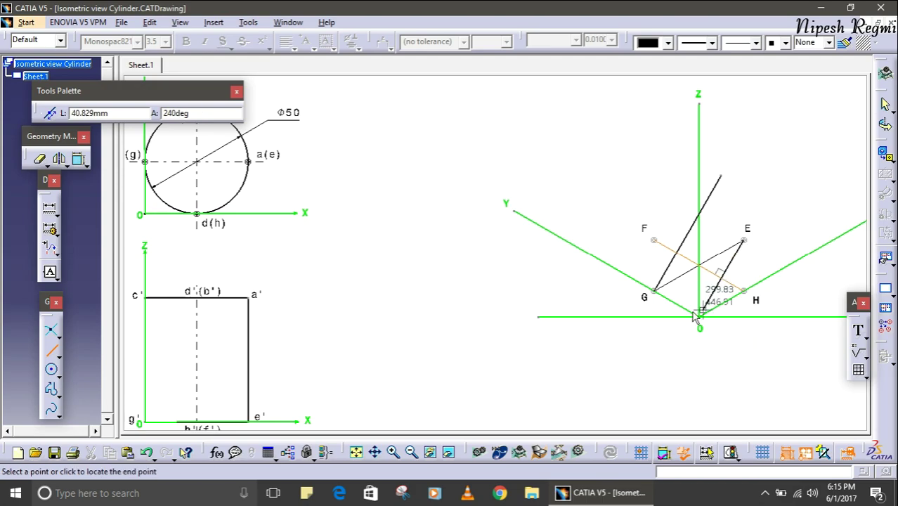
pyautogui.click(671, 365)
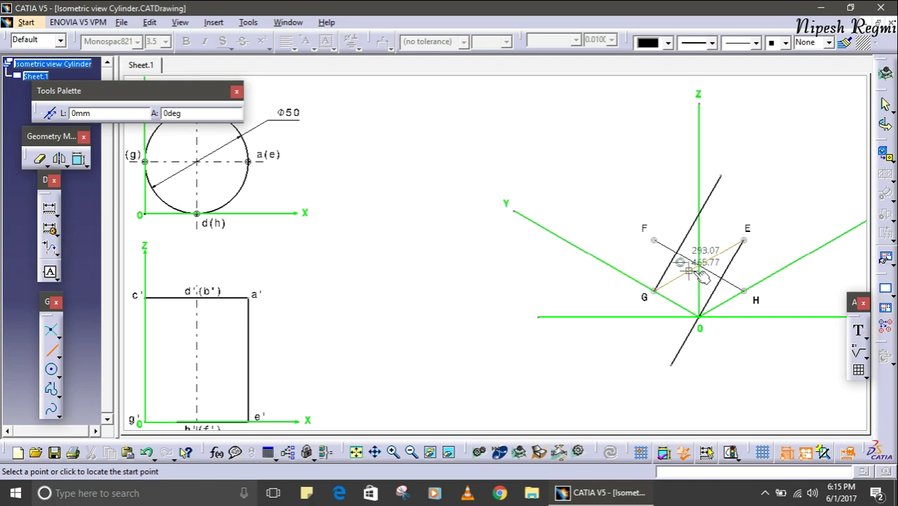
# - Draw perpendicular construction lines from corners F and H, then exit the Line tool
pyautogui.click(653, 241)
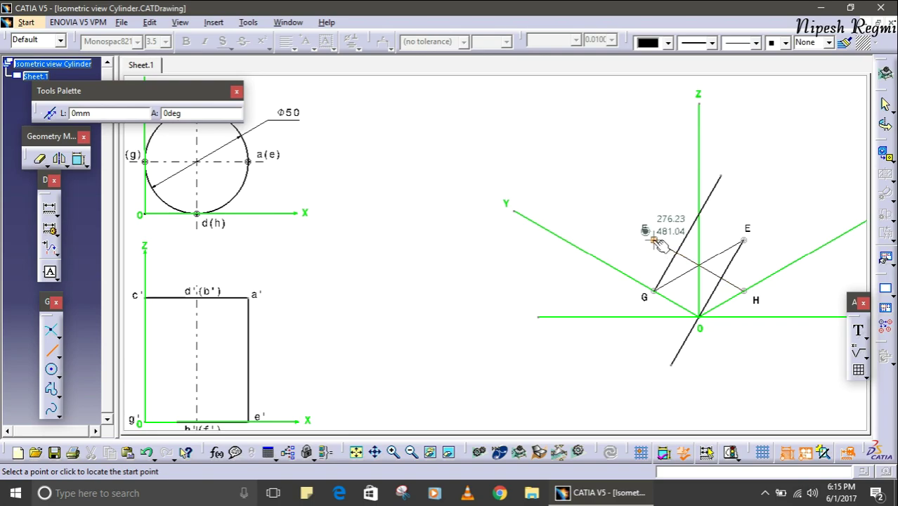
pyautogui.click(653, 241)
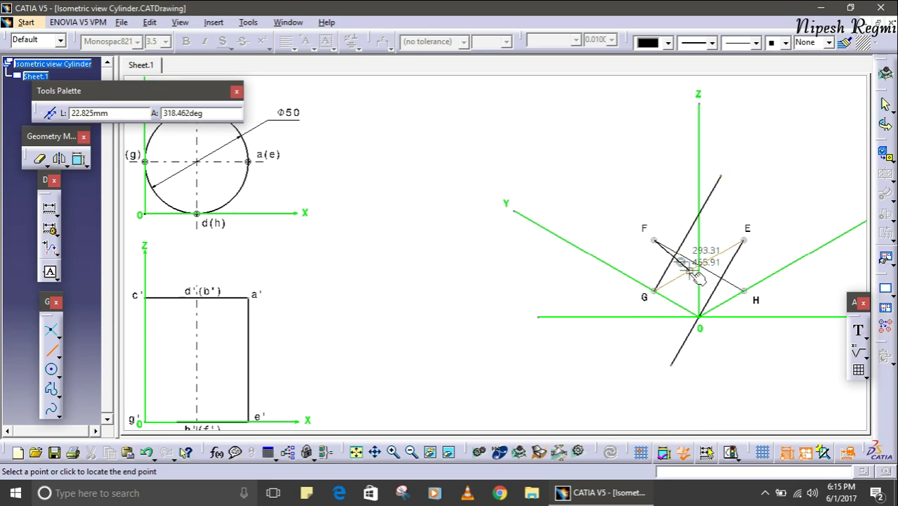
pyautogui.rightClick(678, 281)
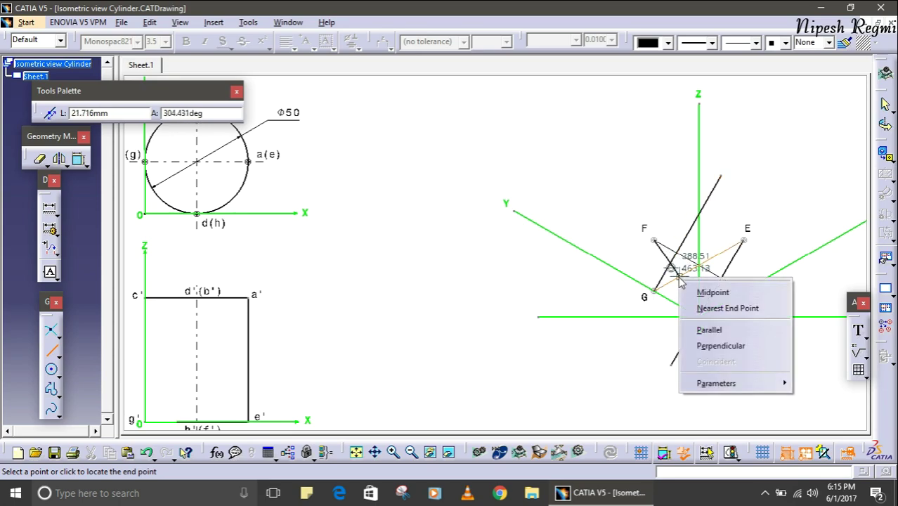
pyautogui.click(717, 346)
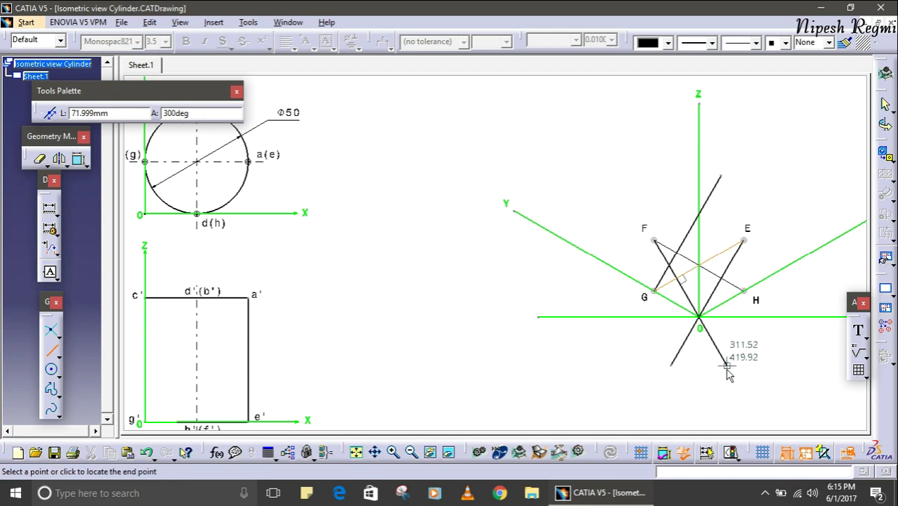
pyautogui.click(728, 375)
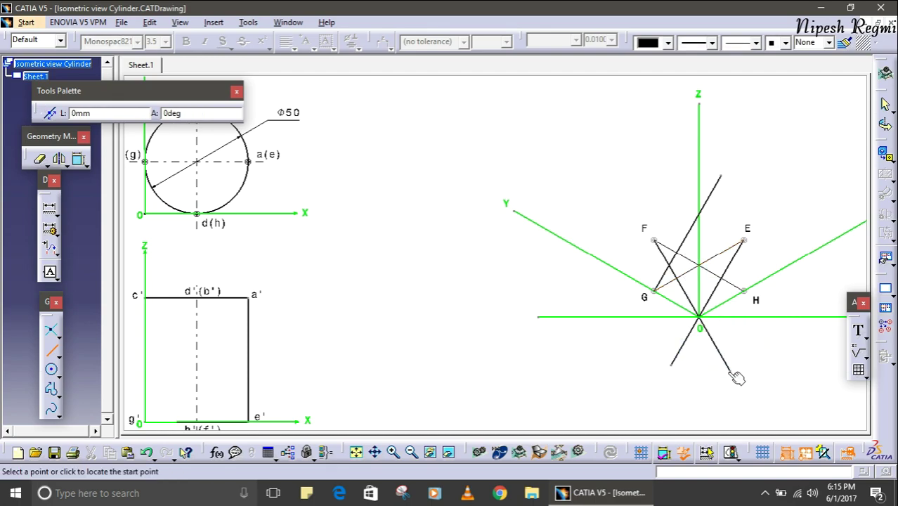
pyautogui.click(743, 291)
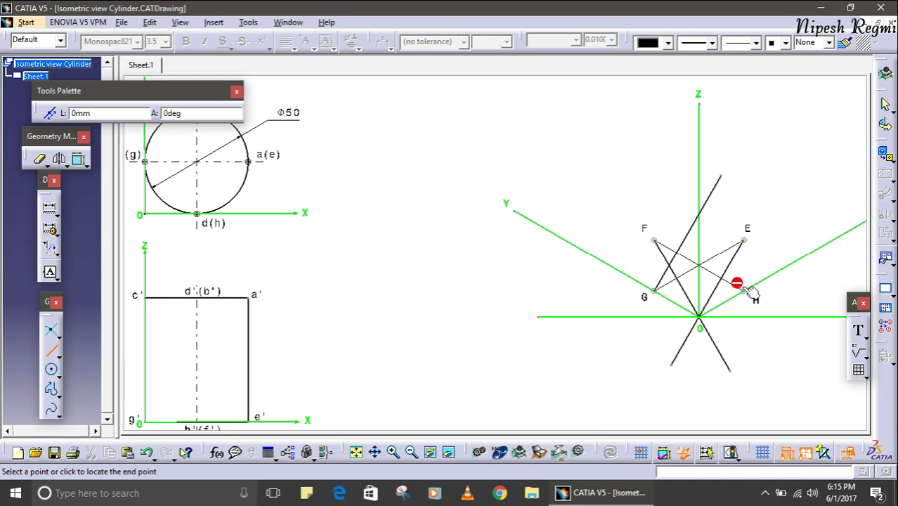
pyautogui.rightClick(726, 253)
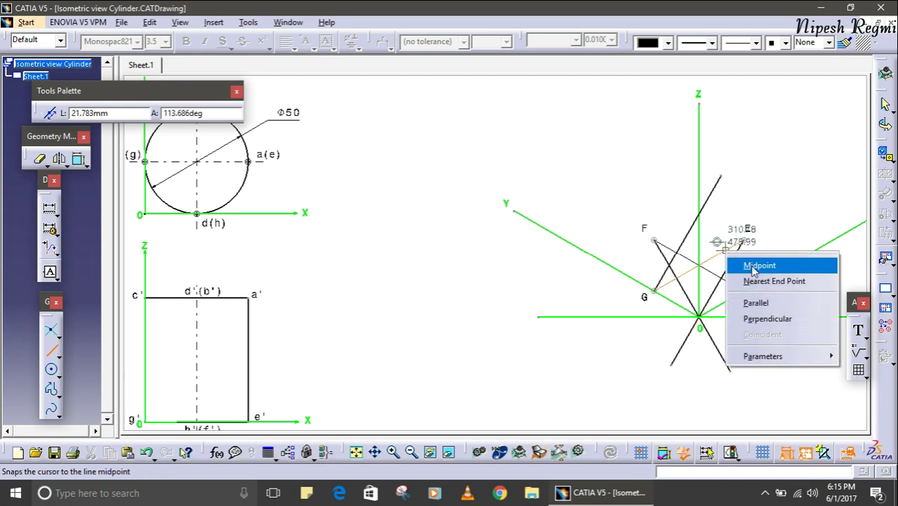
pyautogui.click(770, 320)
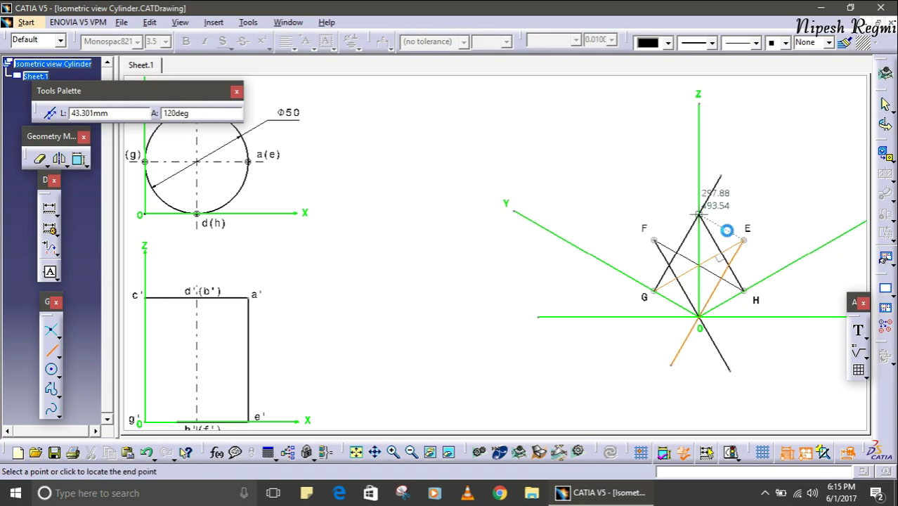
pyautogui.click(668, 181)
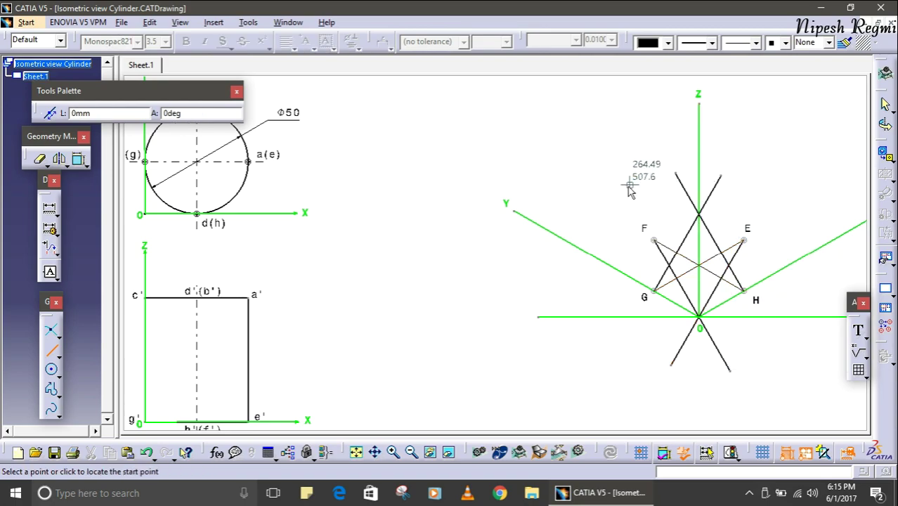
pyautogui.press('Escape')
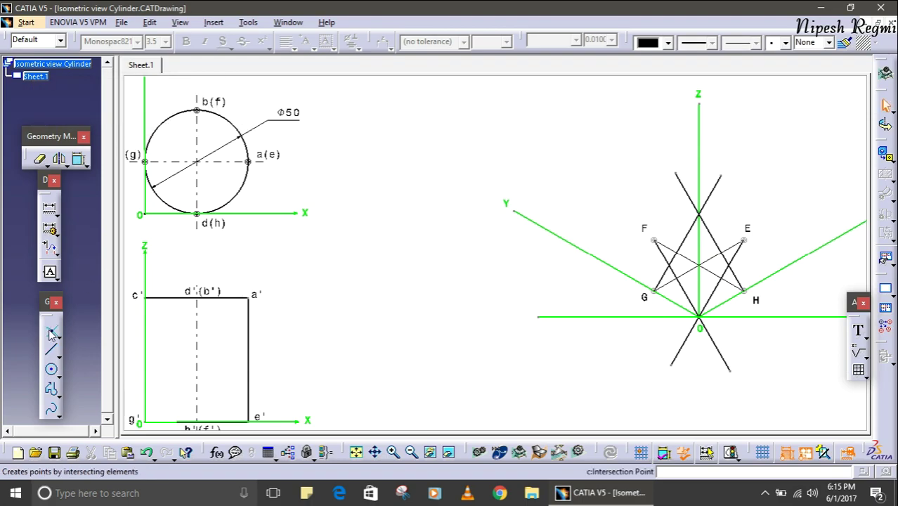
# - Mark the intersection point where the construction lines from G and H cross
pyautogui.click(50, 334)
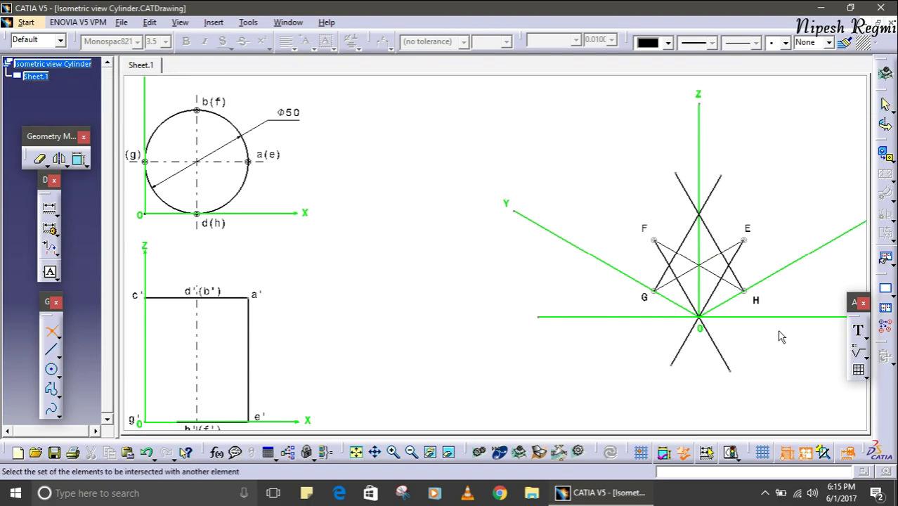
pyautogui.moveTo(780, 377)
pyautogui.keyDown('ctrl'); pyautogui.mouseDown(button='middle')
pyautogui.moveTo(757, 341)
pyautogui.moveTo(510, 283)
pyautogui.mouseUp(button='middle'); pyautogui.keyUp('ctrl')
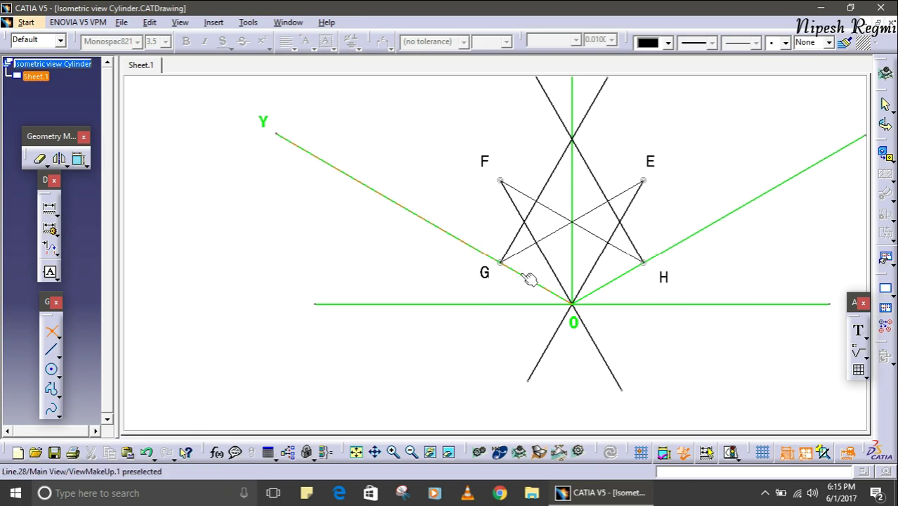
pyautogui.moveTo(500, 298); pyautogui.dragTo(473, 338, button='middle')
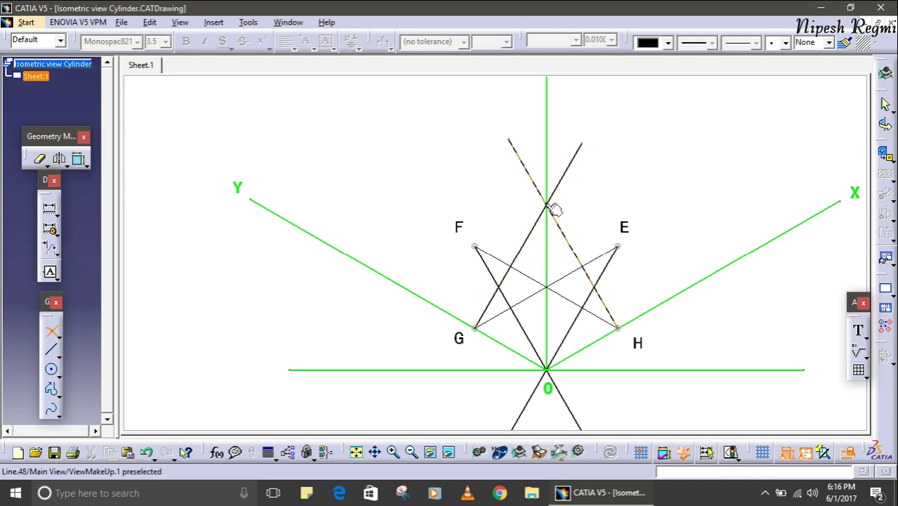
pyautogui.click(566, 235)
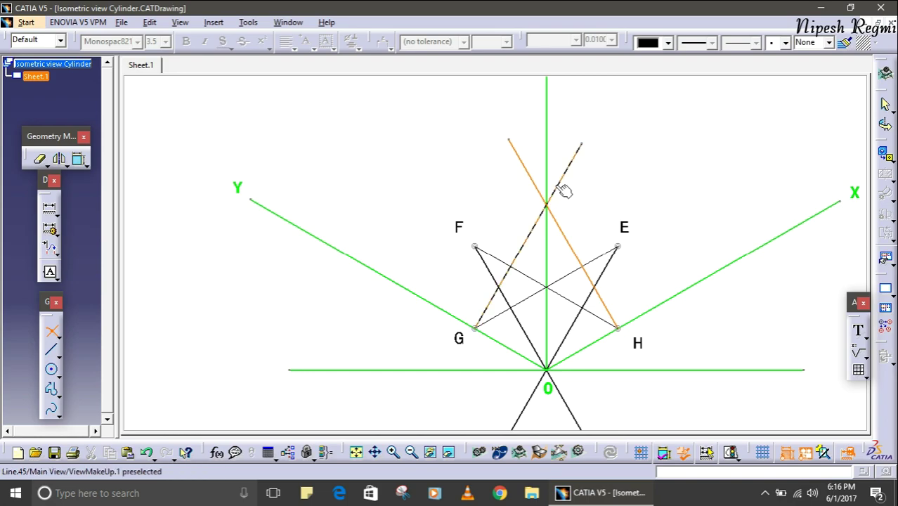
pyautogui.click(564, 191)
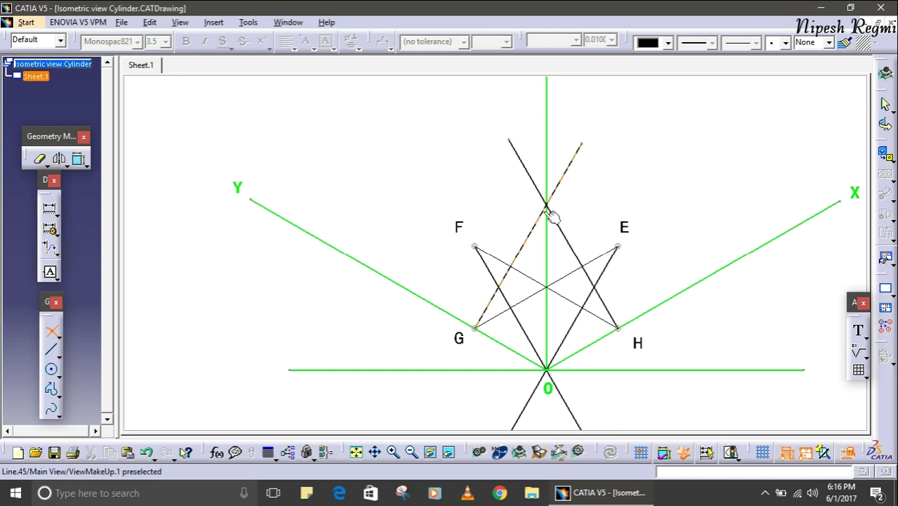
pyautogui.click(549, 210)
pyautogui.click(547, 203)
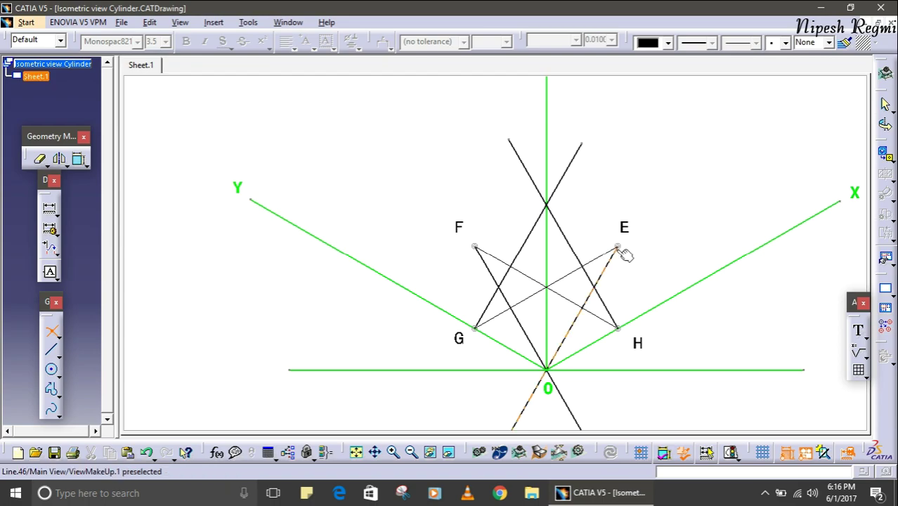
# - Mark where the line from H crosses the E–O line, and intersect the F–O line
pyautogui.click(601, 279)
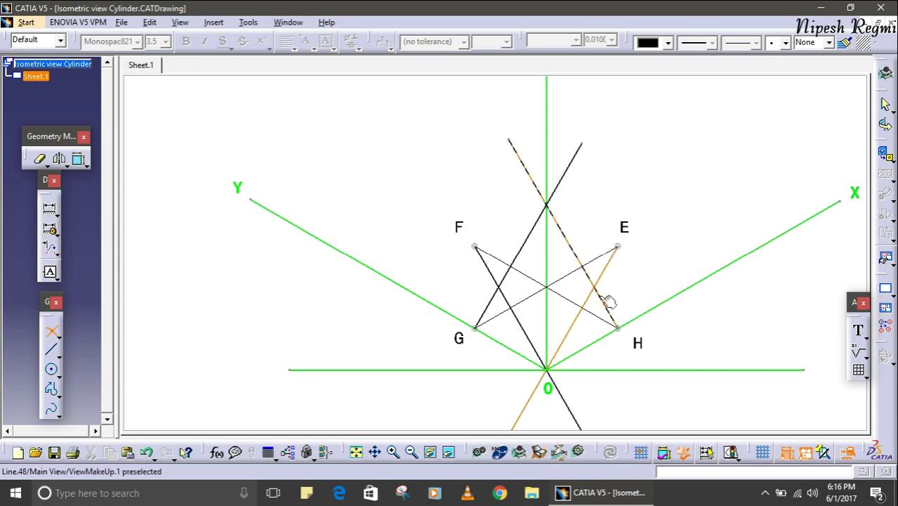
pyautogui.click(601, 297)
pyautogui.click(601, 295)
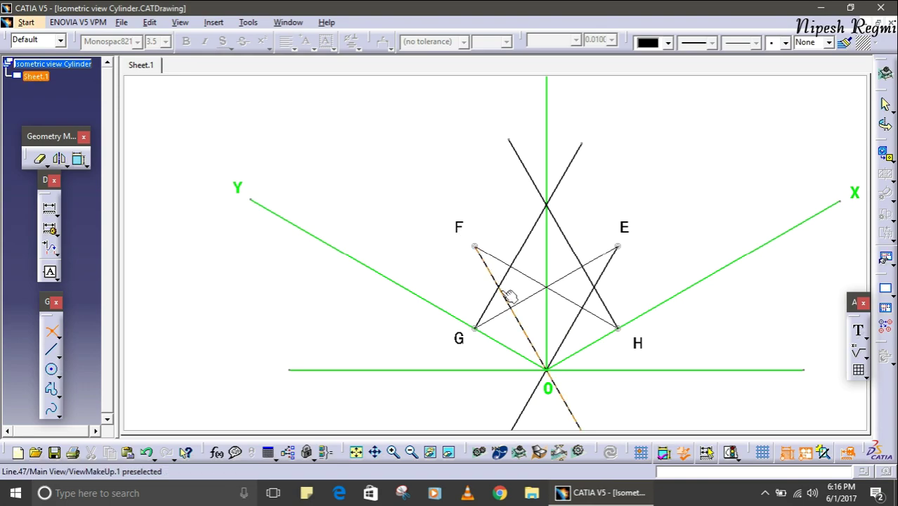
pyautogui.click(556, 351)
pyautogui.click(497, 279)
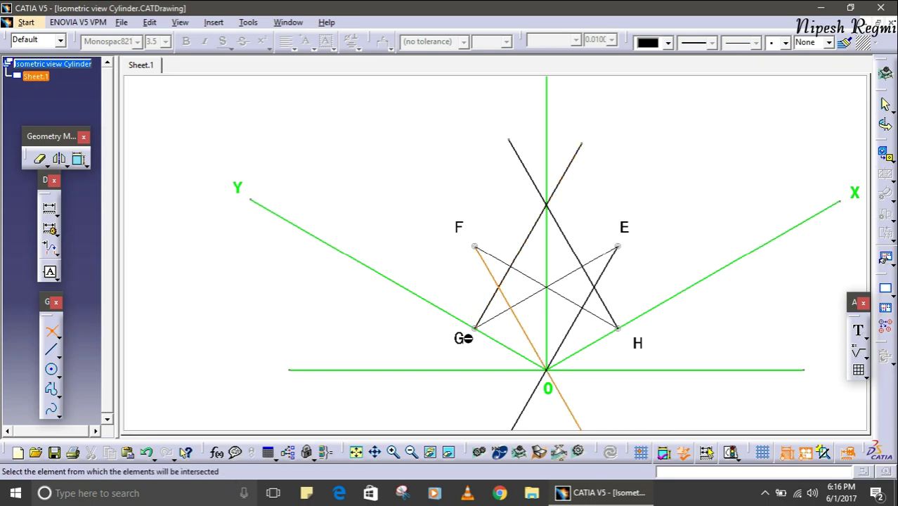
pyautogui.click(485, 307)
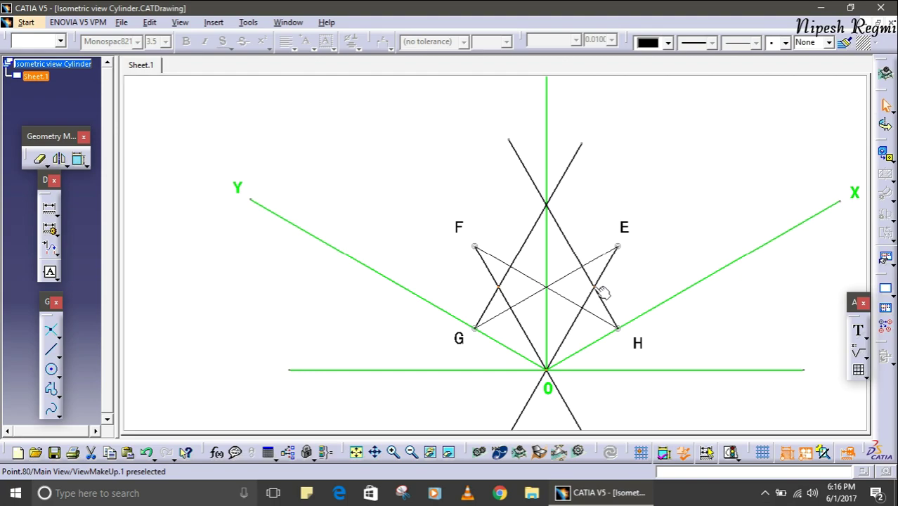
pyautogui.keyDown('ctrl'); pyautogui.click(601, 292); pyautogui.keyUp('ctrl')
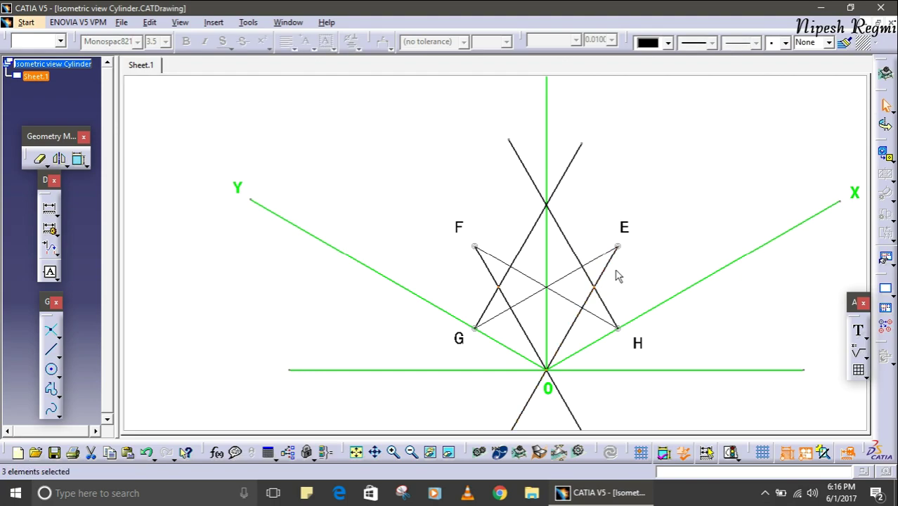
# - Change the symbol of points E, F, G and H to the boxed dot in Properties
pyautogui.rightClick(549, 205)
pyautogui.click(621, 282)
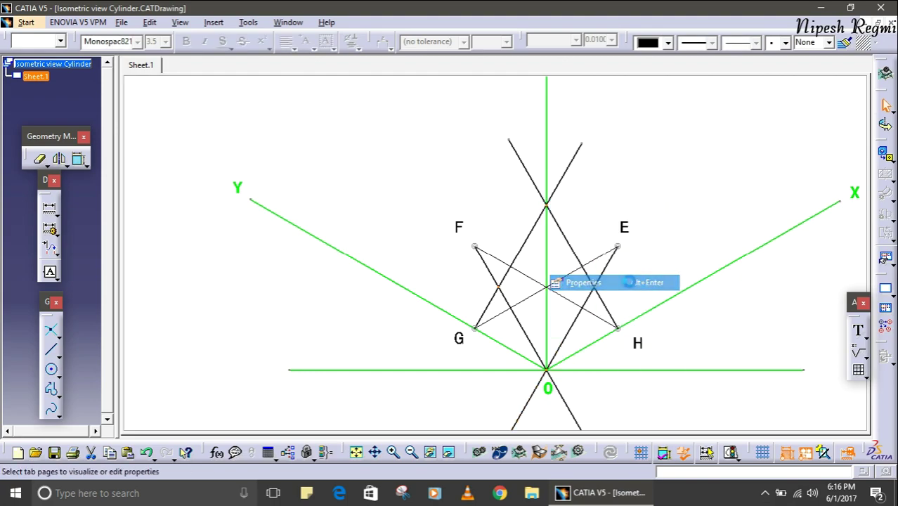
pyautogui.click(735, 242)
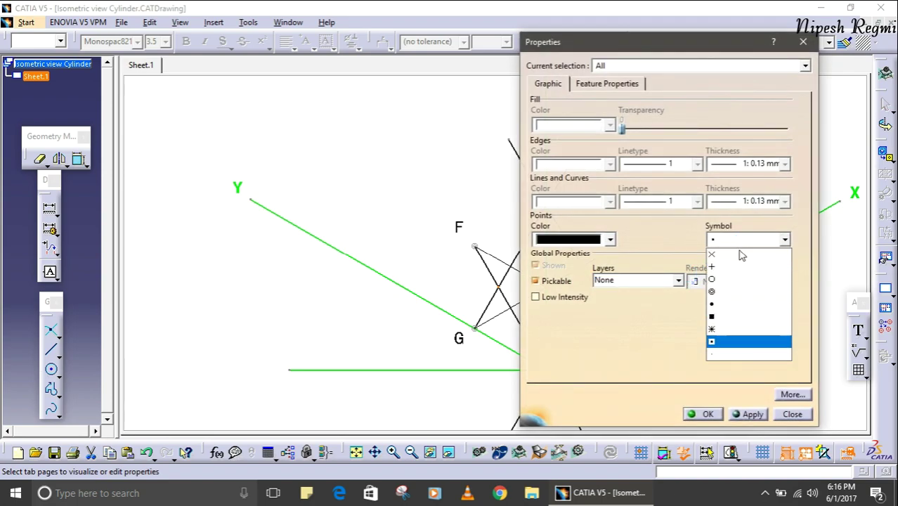
pyautogui.click(740, 303)
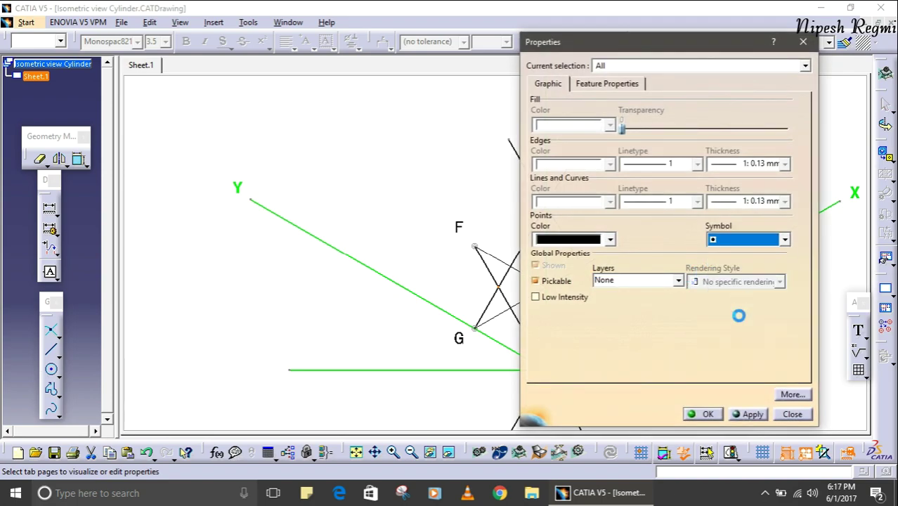
pyautogui.click(706, 415)
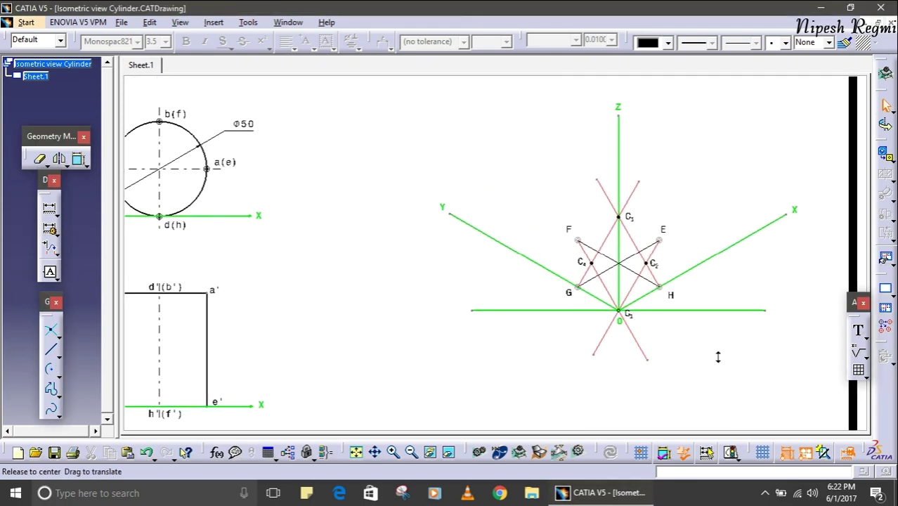
# - Zoom and pan to frame the rhombus construction around O
pyautogui.moveTo(717, 357)
pyautogui.mouseDown(button='middle')
pyautogui.moveTo(731, 318)
pyautogui.moveTo(647, 291)
pyautogui.mouseUp(button='middle')
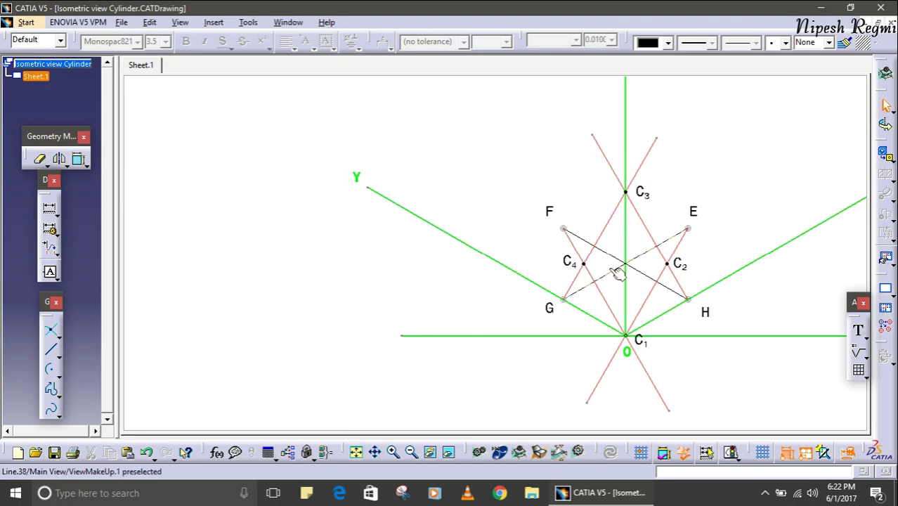
pyautogui.keyDown('ctrl'); pyautogui.moveTo(587, 212); pyautogui.dragTo(588, 225, button='middle'); pyautogui.keyUp('ctrl')
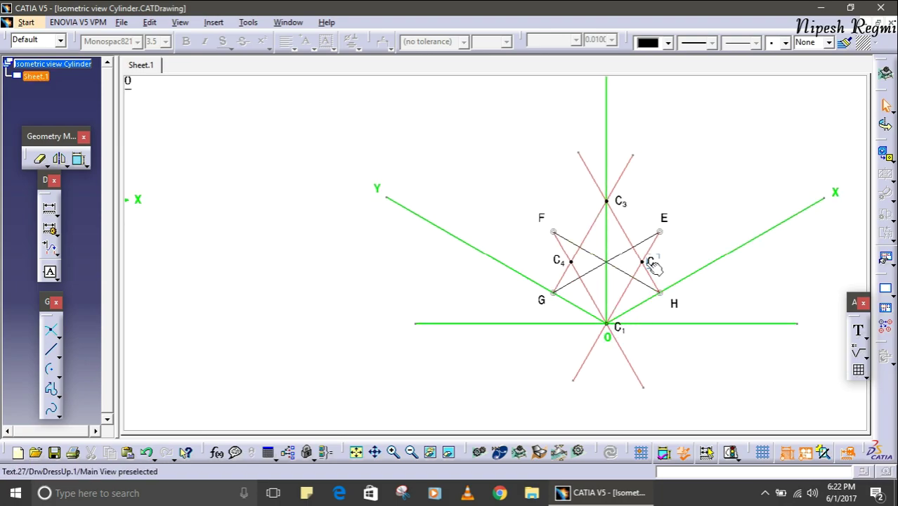
pyautogui.moveTo(472, 287)
pyautogui.mouseDown(button='middle')
pyautogui.moveTo(499, 279)
pyautogui.moveTo(491, 260)
pyautogui.mouseUp(button='middle')
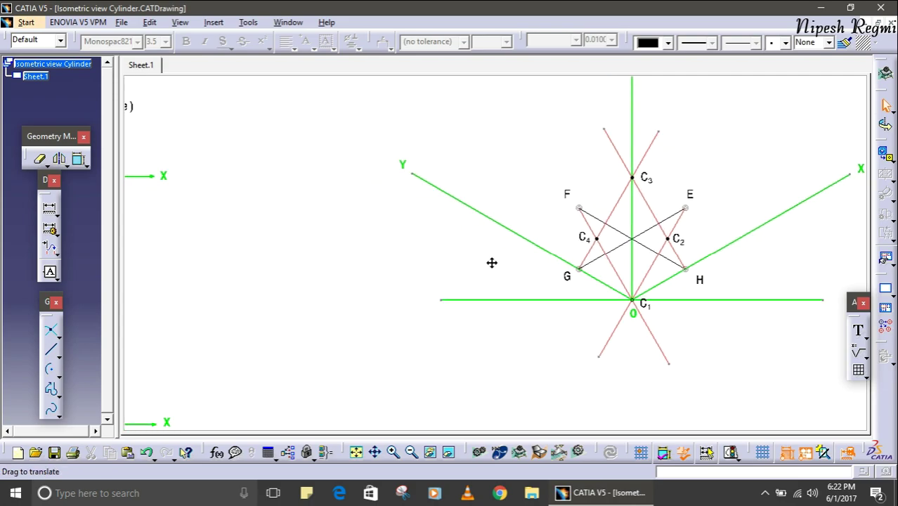
# - Draw the top arc about centre C1 from point F to point E
pyautogui.click(54, 370)
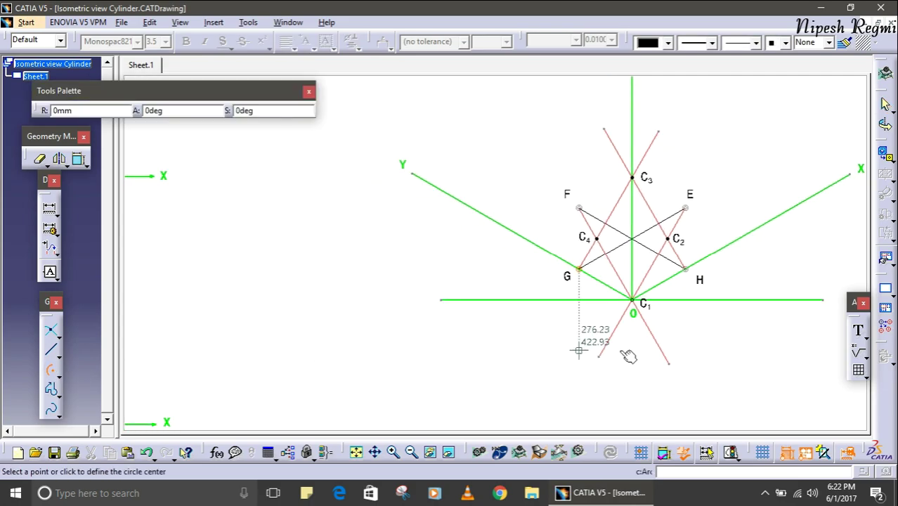
pyautogui.click(632, 300)
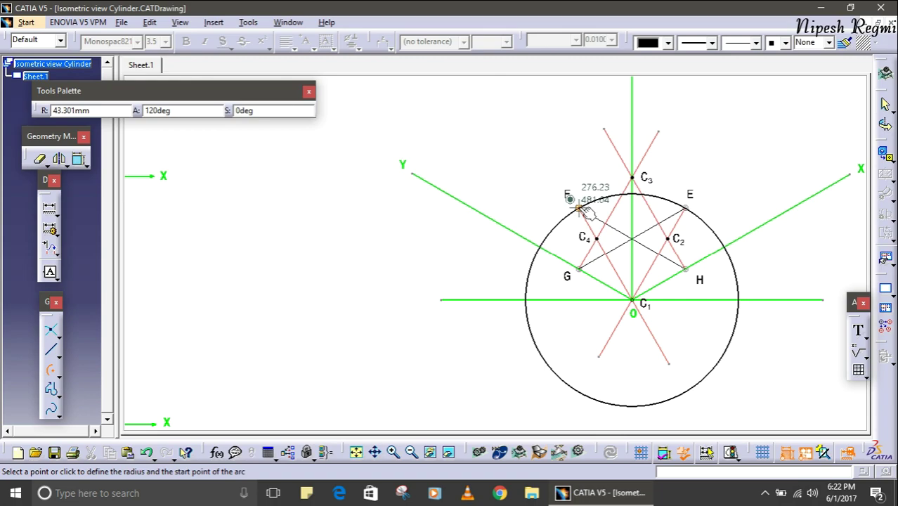
pyautogui.click(578, 208)
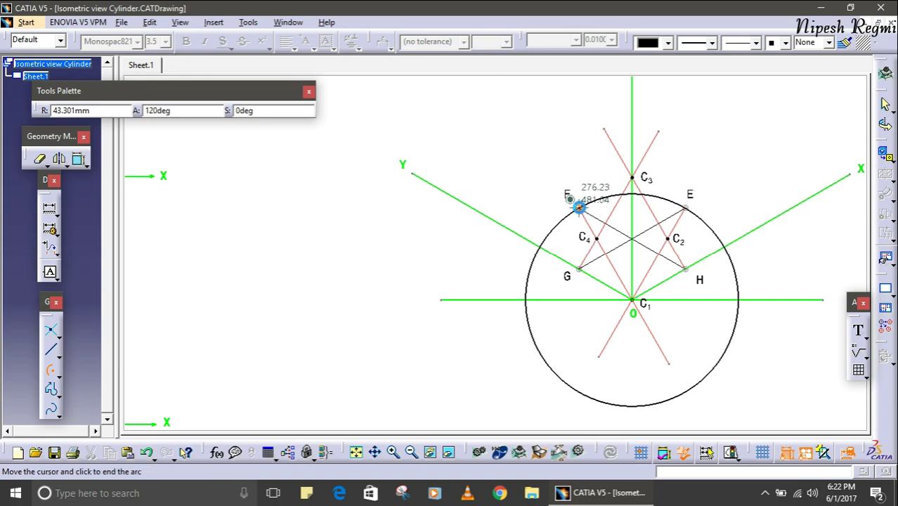
pyautogui.click(691, 212)
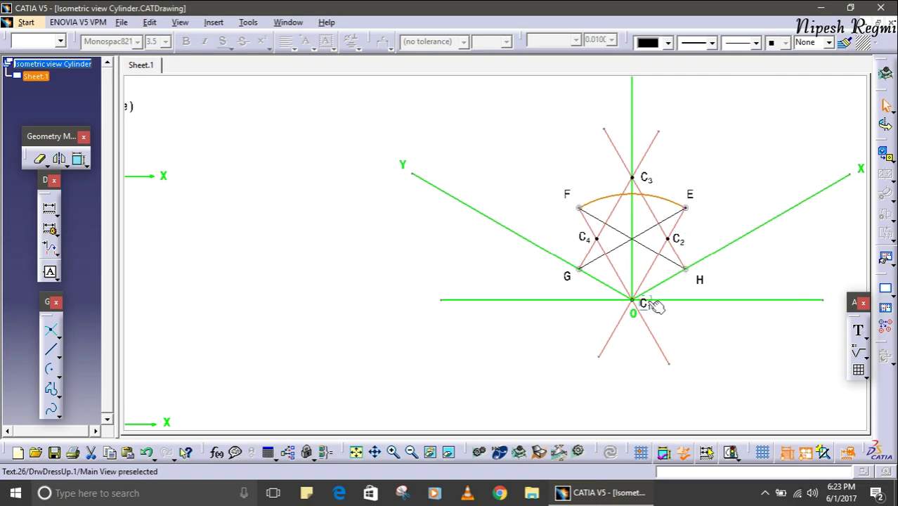
# - Draw the right arc about centre C2 from point E to point H
pyautogui.click(52, 371)
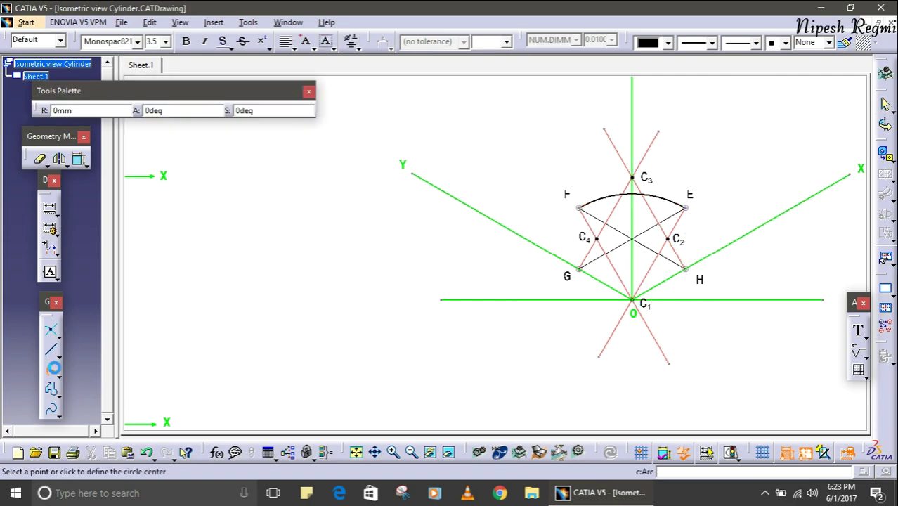
pyautogui.click(668, 239)
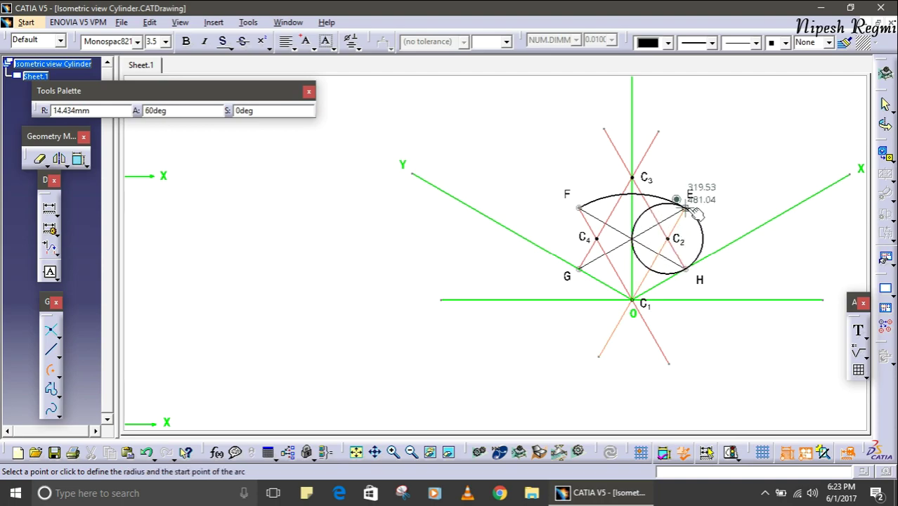
pyautogui.click(685, 208)
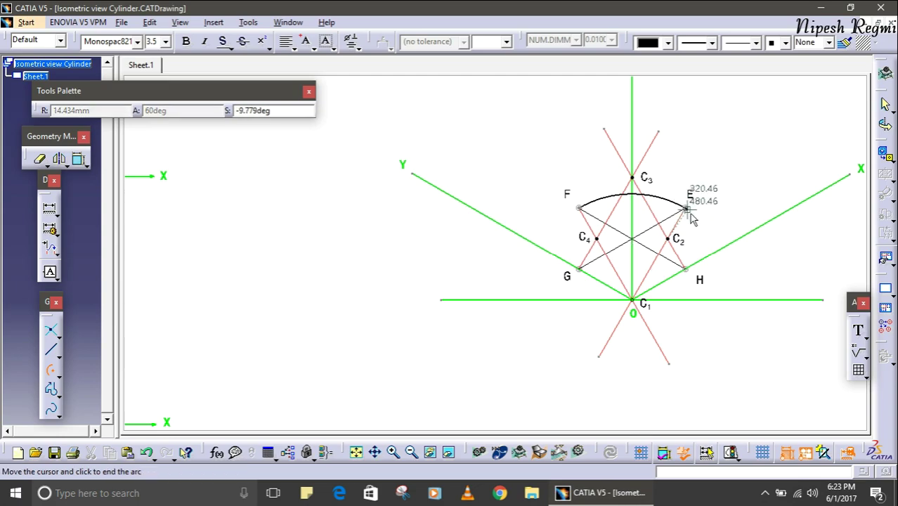
pyautogui.click(686, 269)
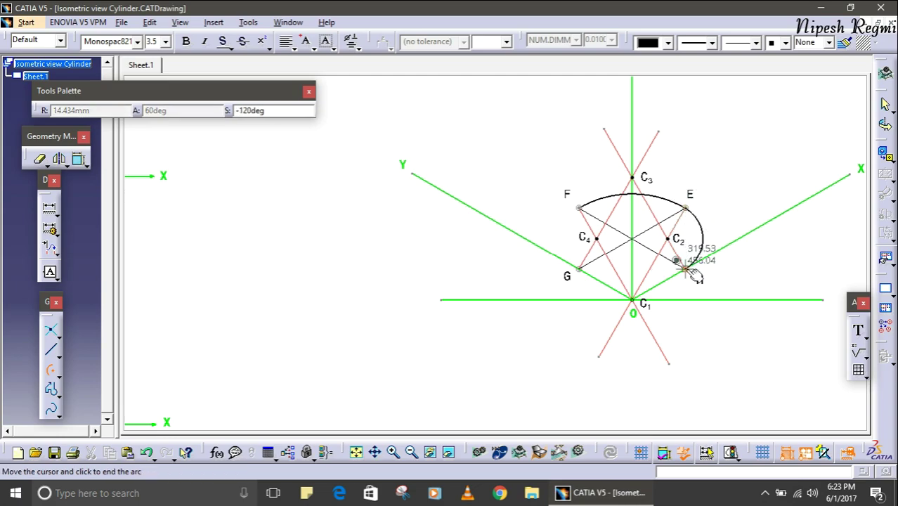
pyautogui.click(687, 270)
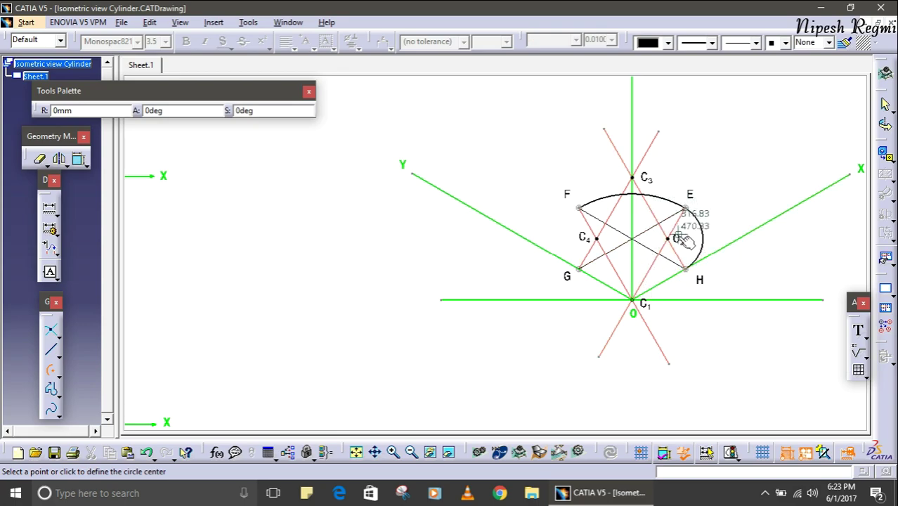
# - Draw the bottom arc about centre C3 from point H to point G
pyautogui.click(632, 176)
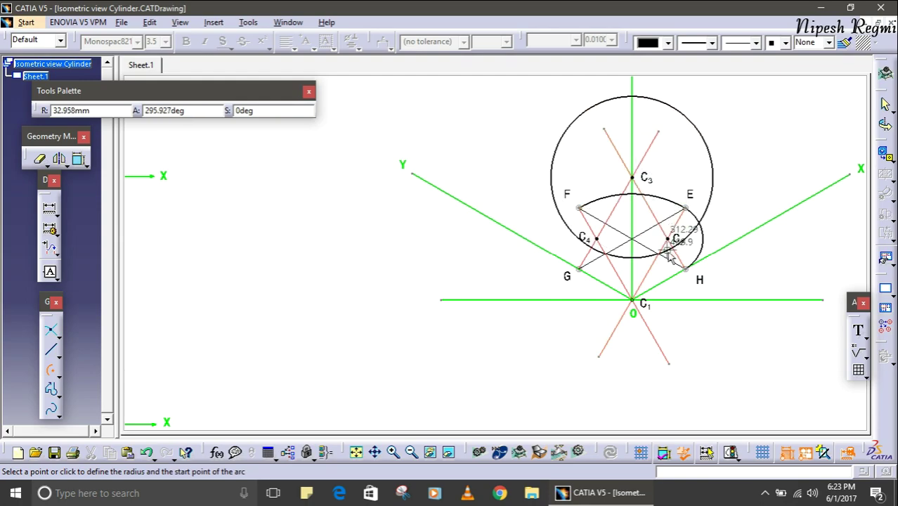
pyautogui.click(685, 269)
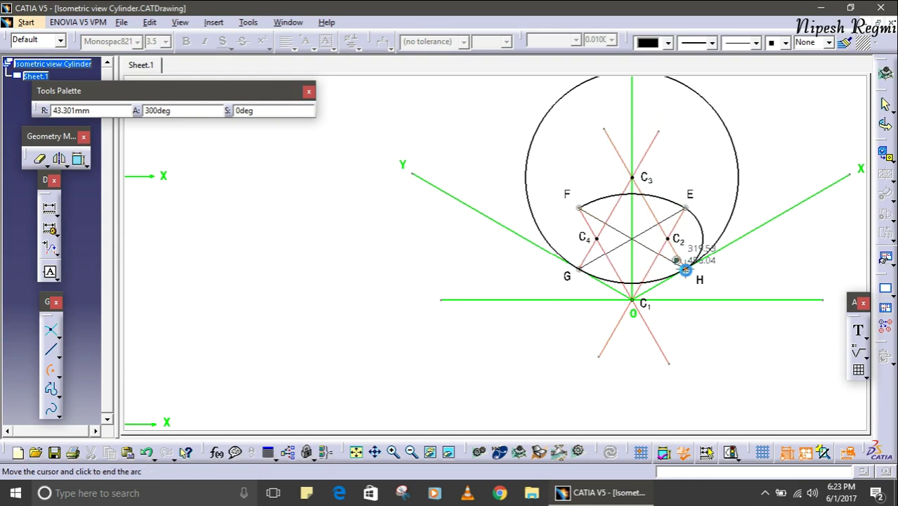
pyautogui.click(580, 269)
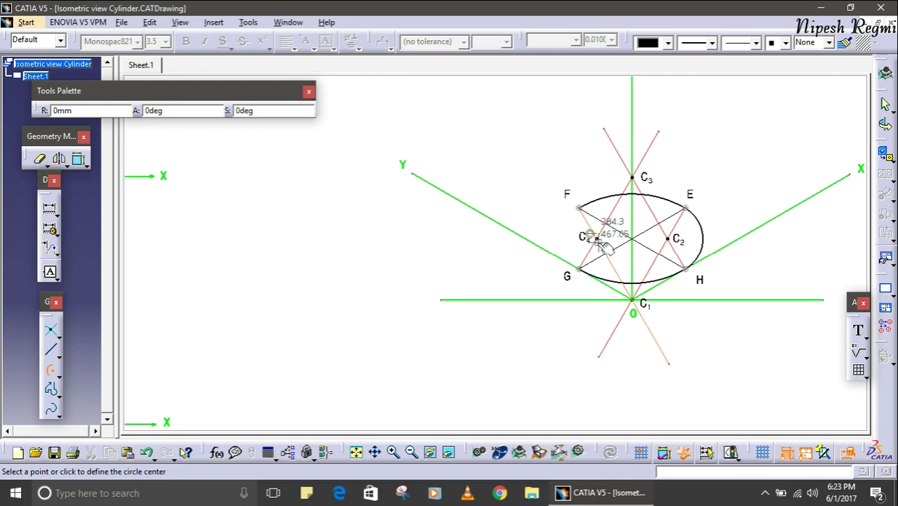
# - Draw the left arc about centre C4 from G to F, closing the ellipse
pyautogui.click(595, 239)
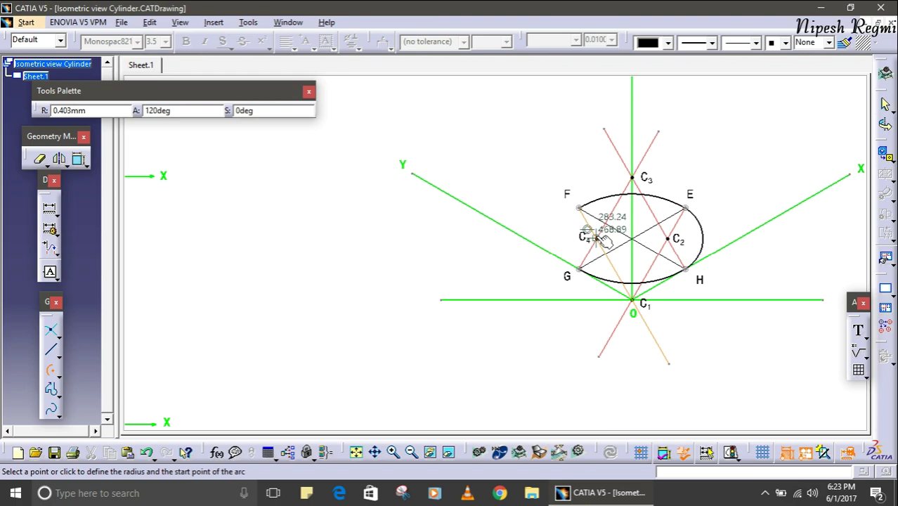
pyautogui.click(577, 269)
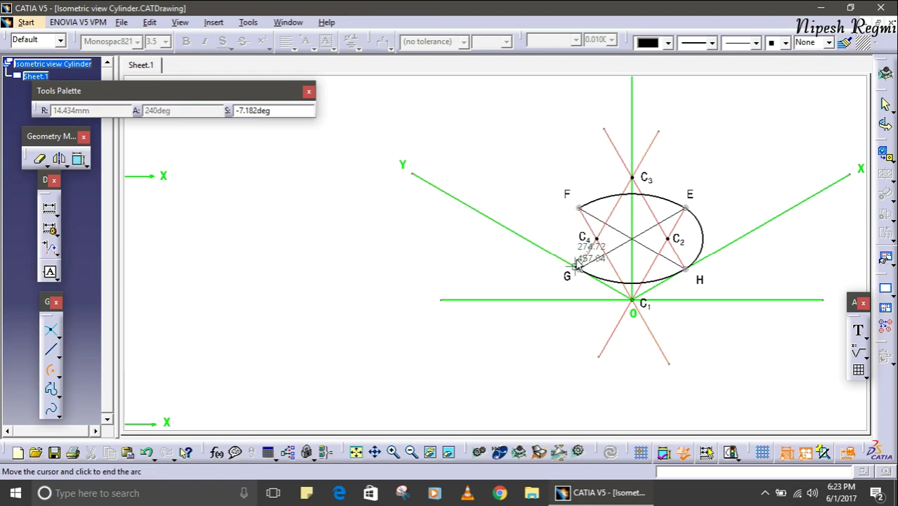
pyautogui.click(577, 208)
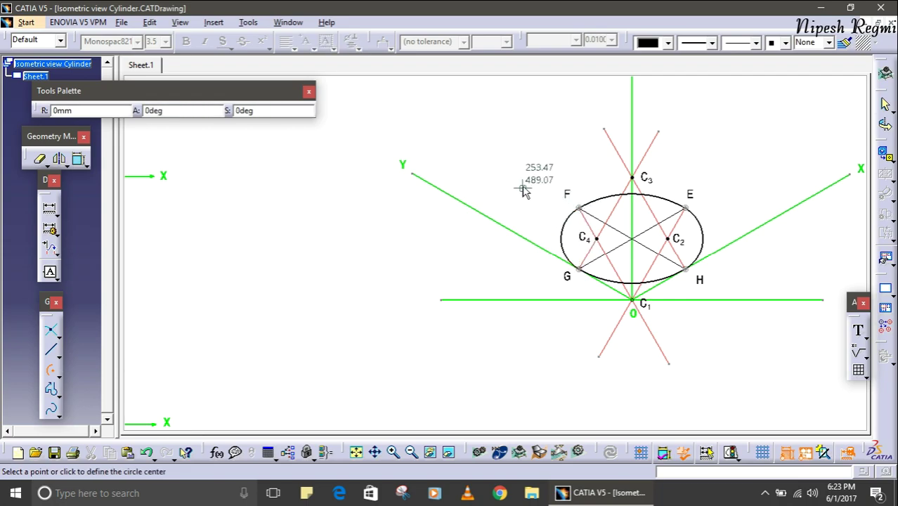
pyautogui.press('Escape')
pyautogui.keyDown('ctrl'); pyautogui.moveTo(523, 192); pyautogui.dragTo(525, 225, button='middle'); pyautogui.keyUp('ctrl')
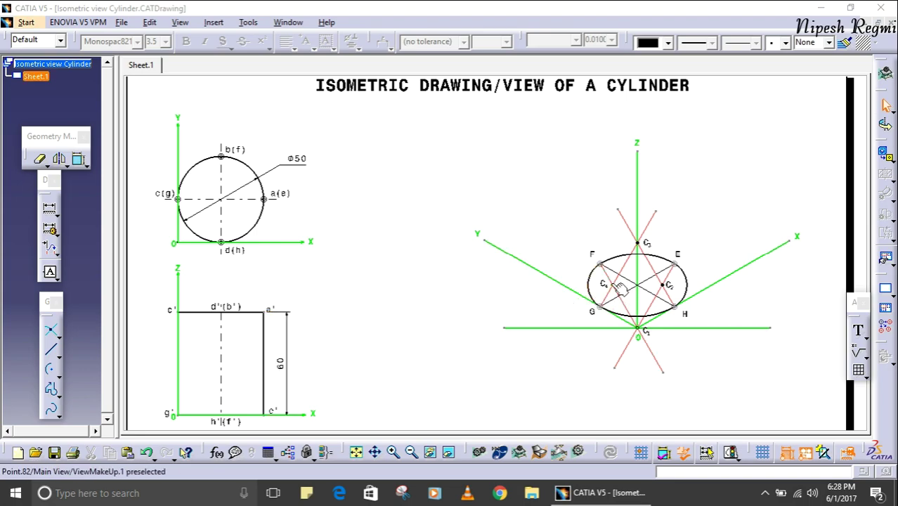
# - Pan and zoom until the whole sheet and its title are in view
pyautogui.moveTo(585, 212); pyautogui.dragTo(585, 236, button='middle')
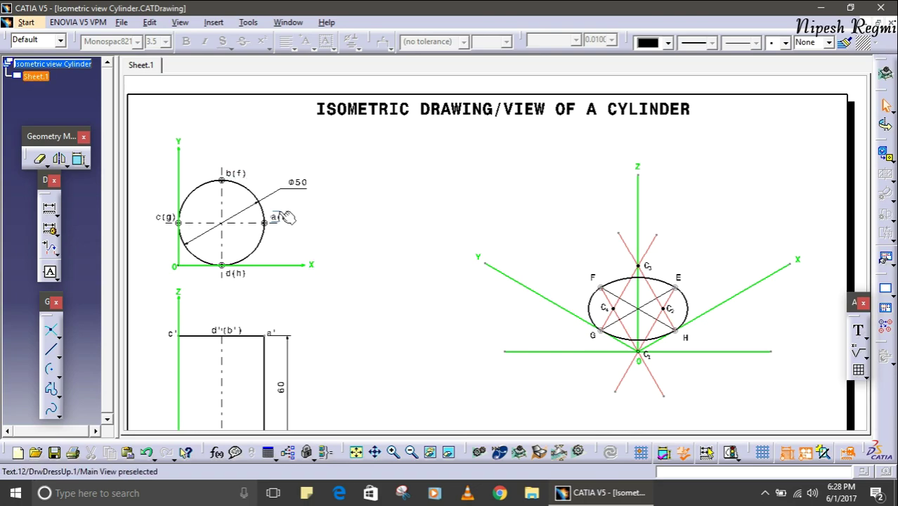
pyautogui.moveTo(454, 212); pyautogui.dragTo(436, 183, button='middle')
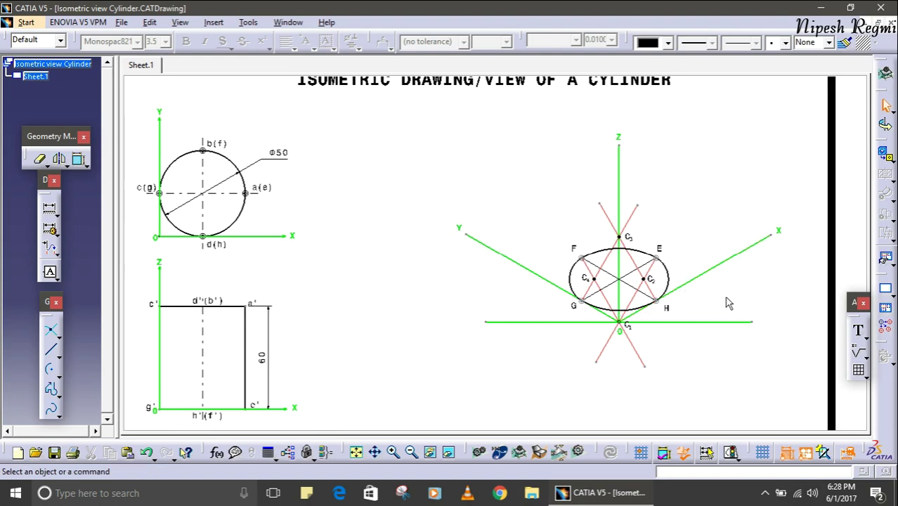
pyautogui.moveTo(728, 301); pyautogui.dragTo(686, 201, button='middle')
pyautogui.moveTo(714, 234); pyautogui.dragTo(733, 226, button='middle')
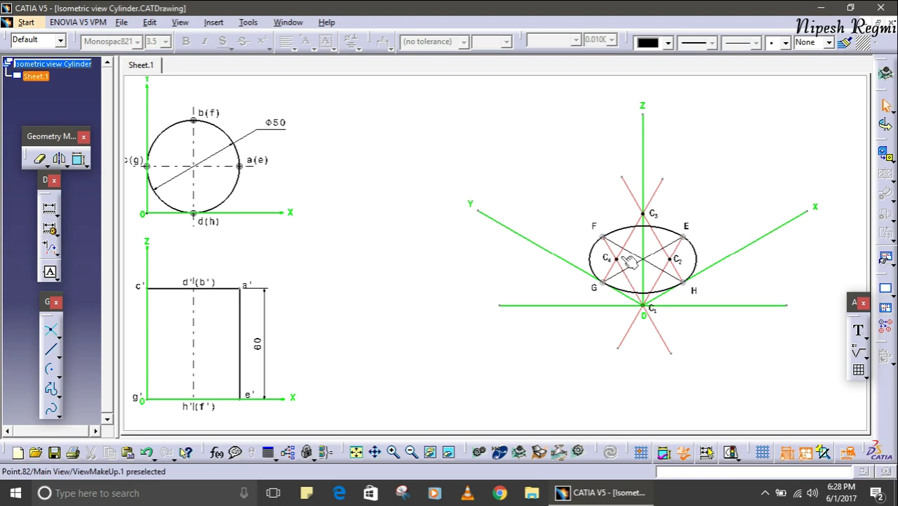
pyautogui.scroll(3, 602, 214)
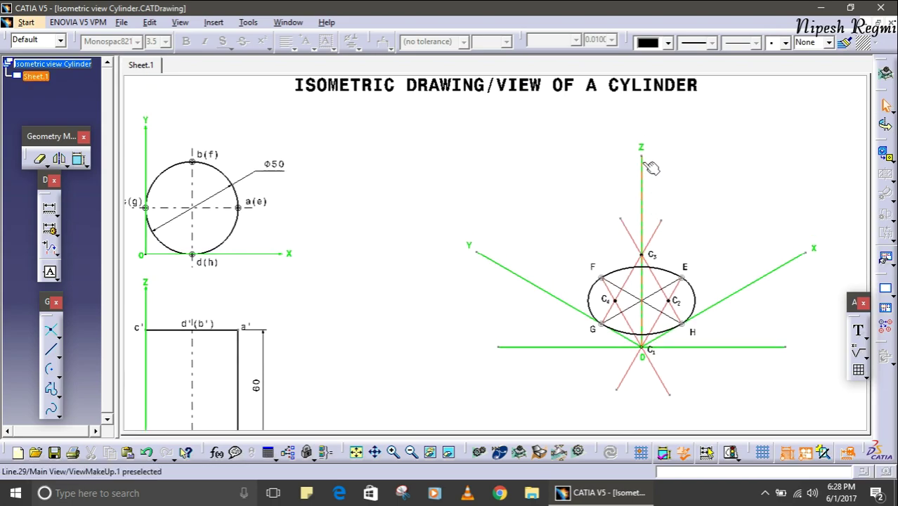
pyautogui.scroll(-3, 455, 331)
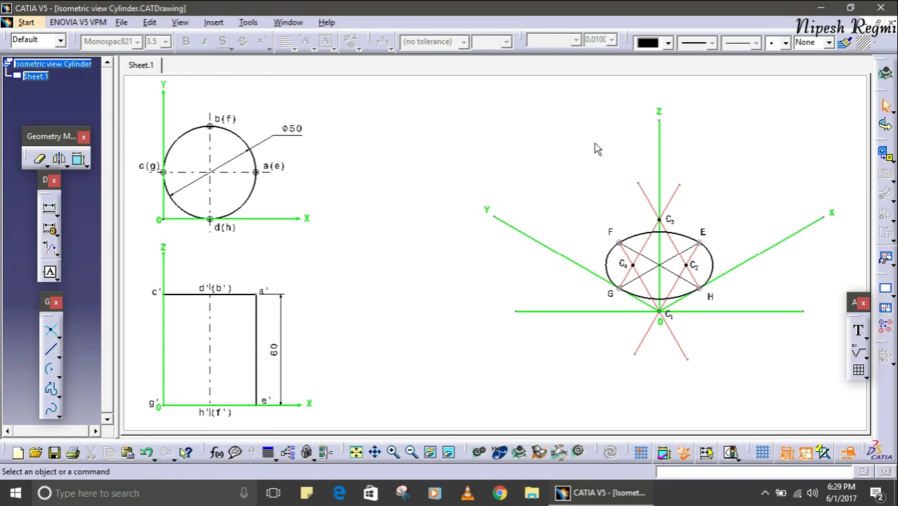
pyautogui.moveTo(594, 148); pyautogui.dragTo(557, 176, button='middle')
# - Draw a 60 mm line from C1 constrained parallel to the Z axis
pyautogui.click(49, 331)
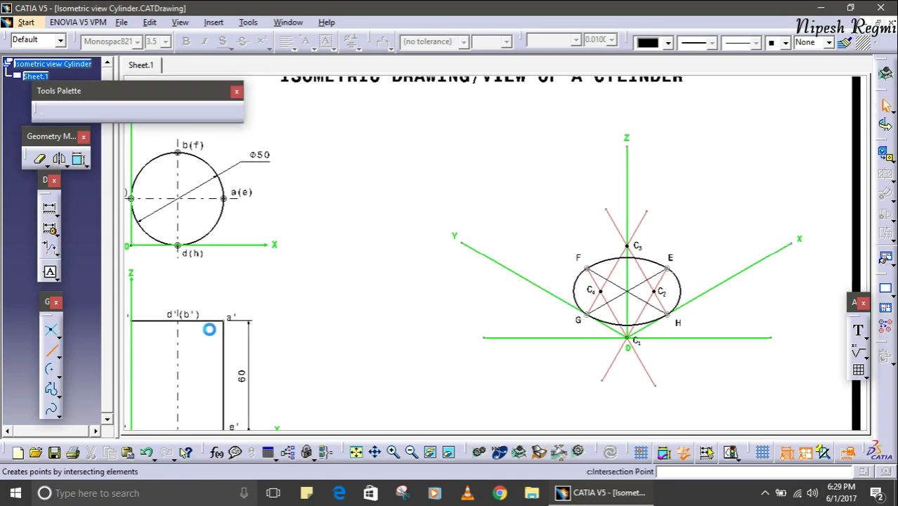
pyautogui.click(627, 338)
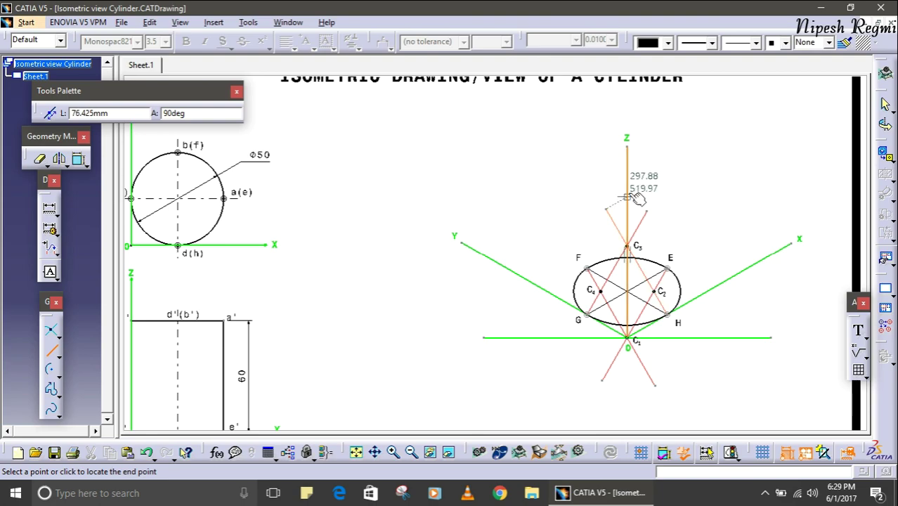
pyautogui.rightClick(632, 200)
pyautogui.click(659, 245)
pyautogui.write('60')
pyautogui.press('Return')
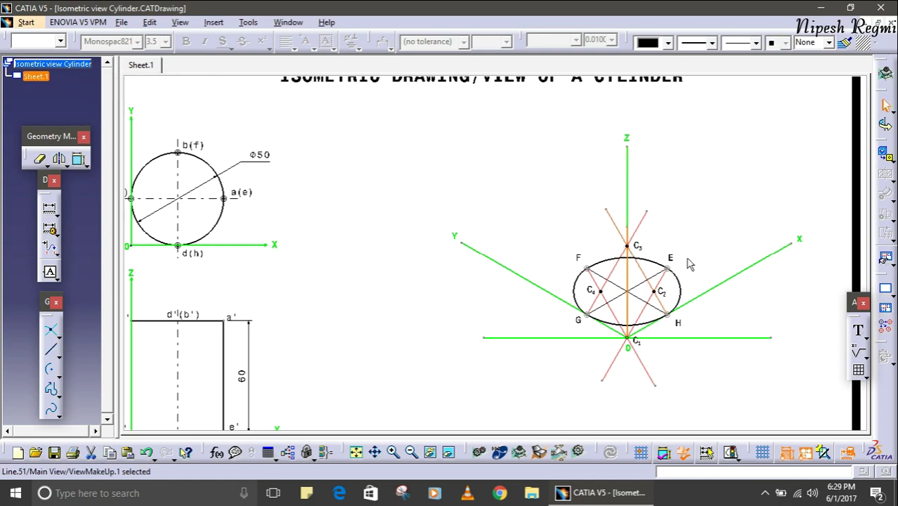
pyautogui.click(708, 243)
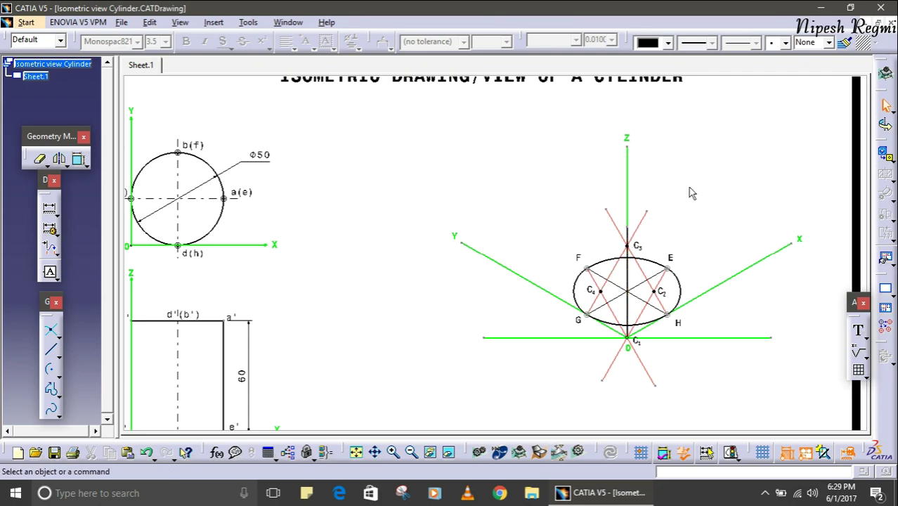
pyautogui.moveTo(691, 190); pyautogui.dragTo(699, 202, button='middle')
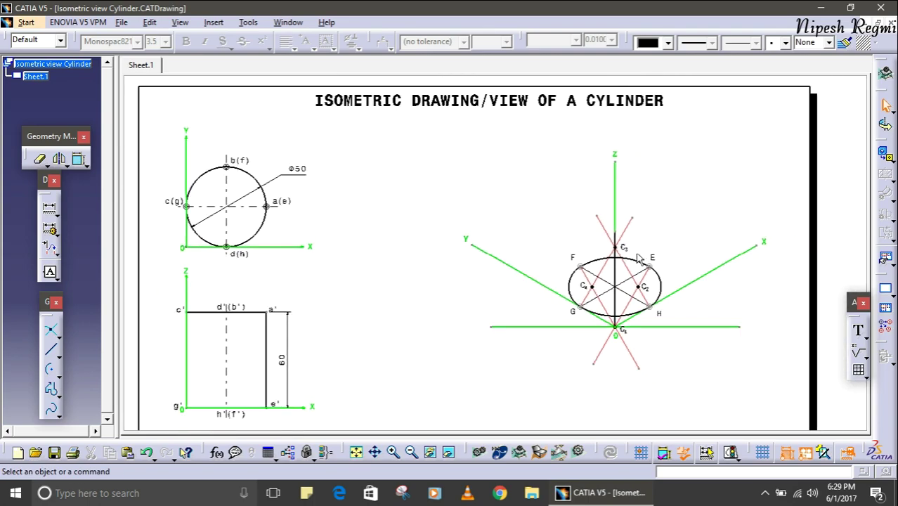
# - Draw a 60 mm line from centre C4 constrained parallel to the Z axis
pyautogui.click(51, 349)
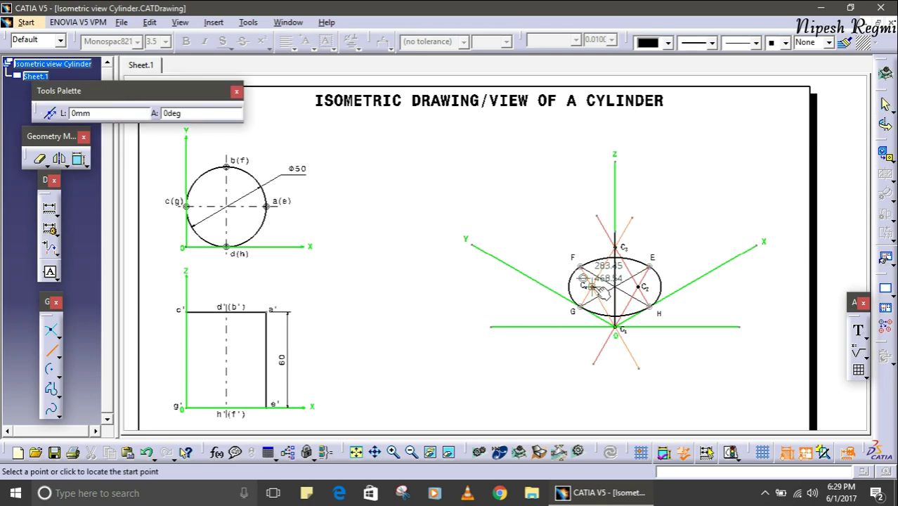
pyautogui.click(592, 286)
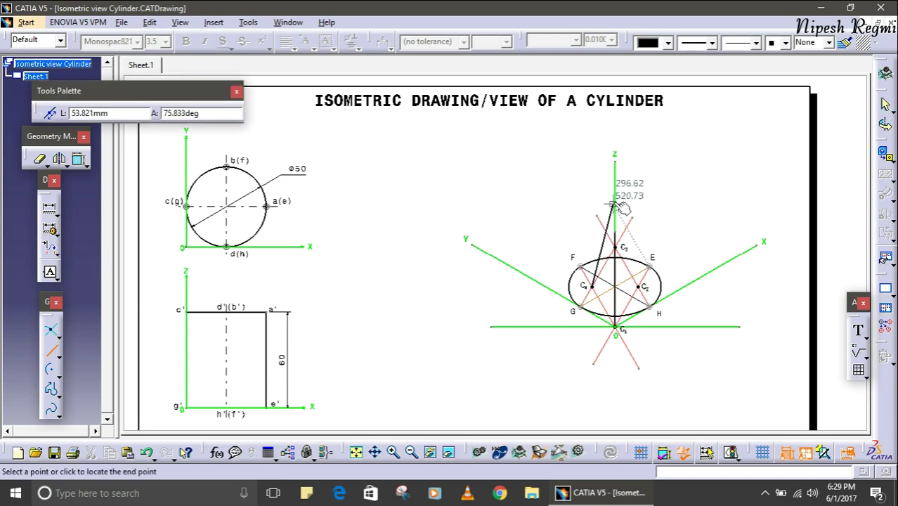
pyautogui.rightClick(616, 200)
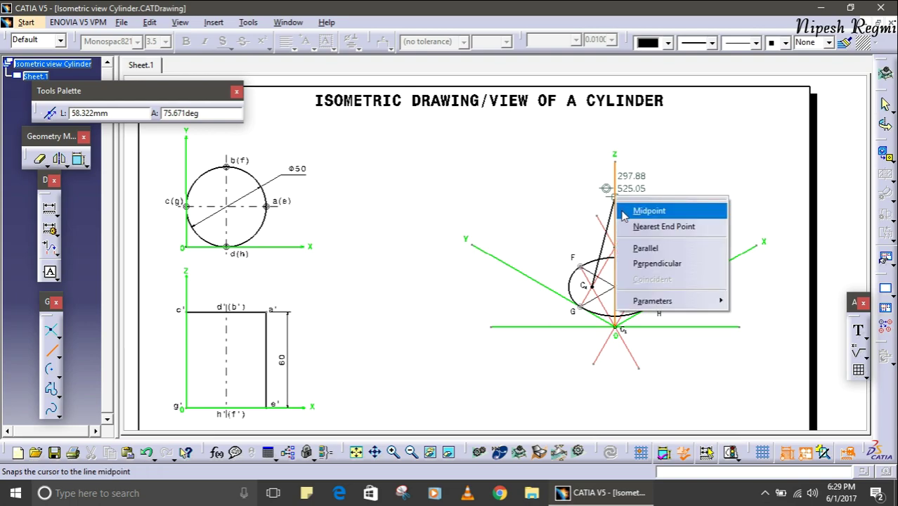
pyautogui.click(648, 247)
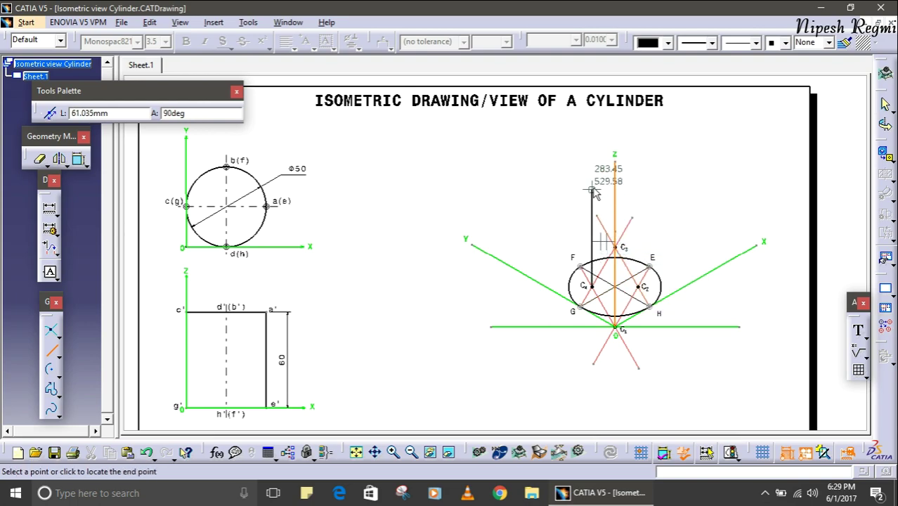
pyautogui.write('60')
pyautogui.press('Return')
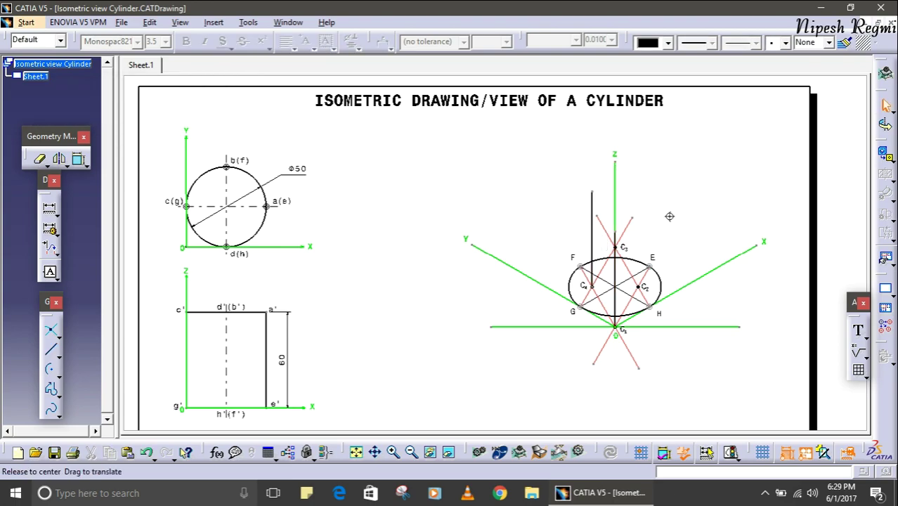
pyautogui.moveTo(667, 215)
pyautogui.mouseDown(button='middle')
pyautogui.moveTo(711, 147)
pyautogui.moveTo(646, 181)
pyautogui.mouseUp(button='middle')
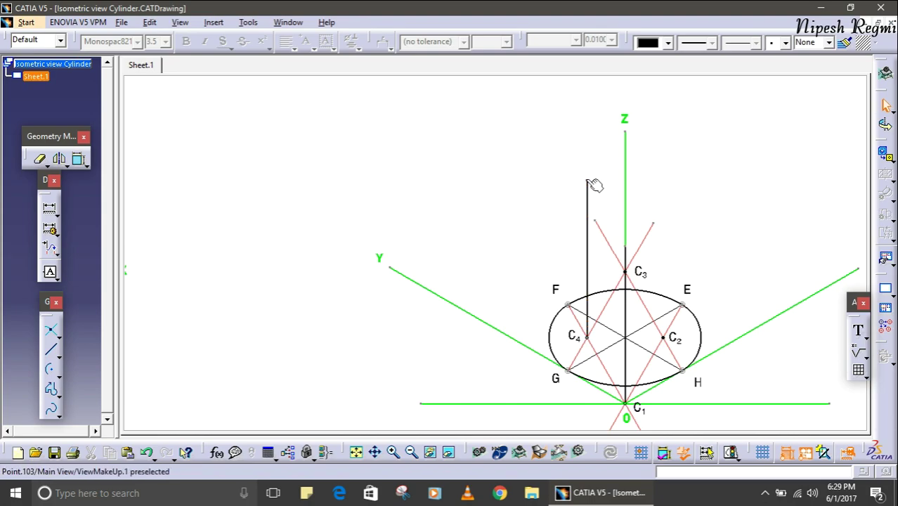
pyautogui.moveTo(594, 185)
pyautogui.keyDown('ctrl'); pyautogui.mouseDown(button='middle')
pyautogui.moveTo(599, 205)
pyautogui.moveTo(672, 192)
pyautogui.mouseUp(button='middle'); pyautogui.keyUp('ctrl')
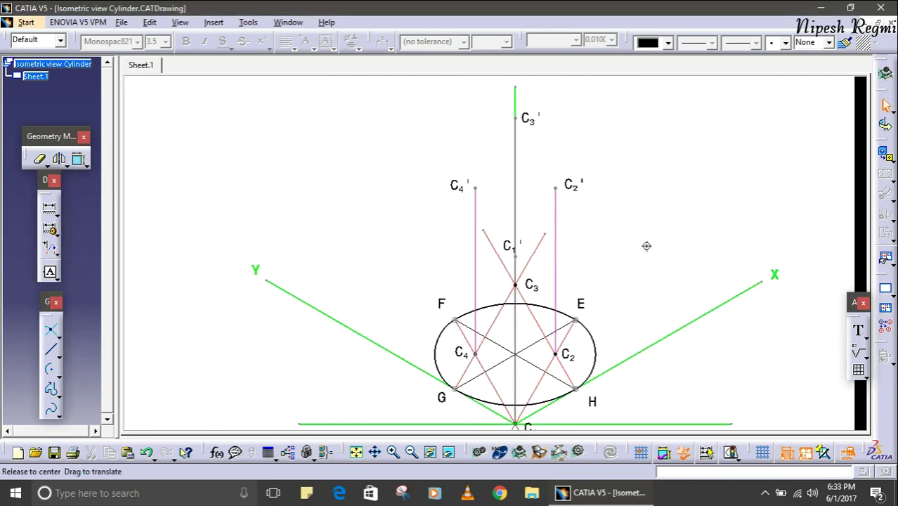
pyautogui.moveTo(645, 245)
pyautogui.mouseDown(button='middle')
pyautogui.moveTo(648, 277)
pyautogui.moveTo(625, 266)
pyautogui.moveTo(639, 296)
pyautogui.mouseUp(button='middle')
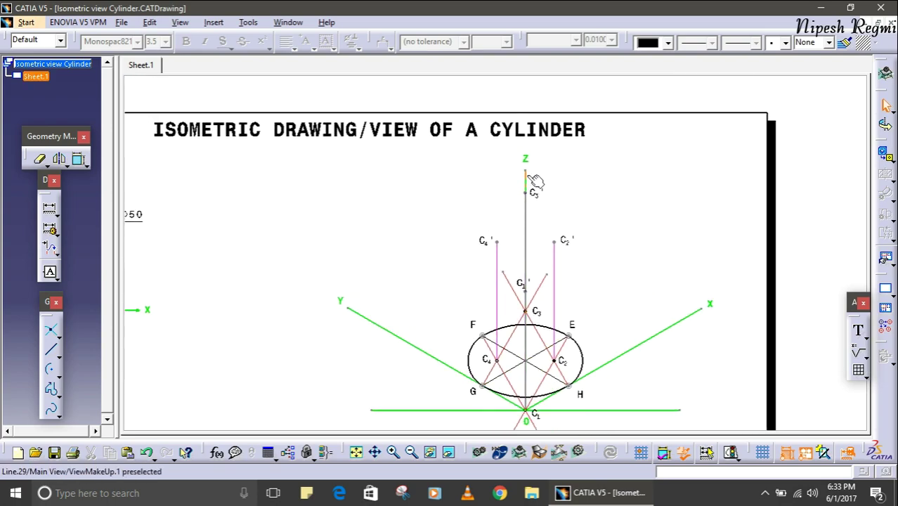
pyautogui.moveTo(520, 265); pyautogui.dragTo(548, 294, button='middle')
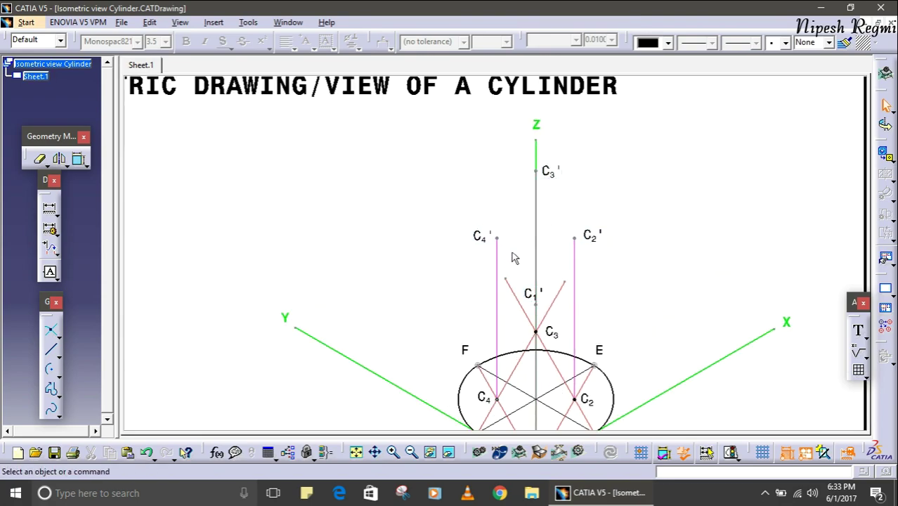
pyautogui.scroll(-3, 512, 257)
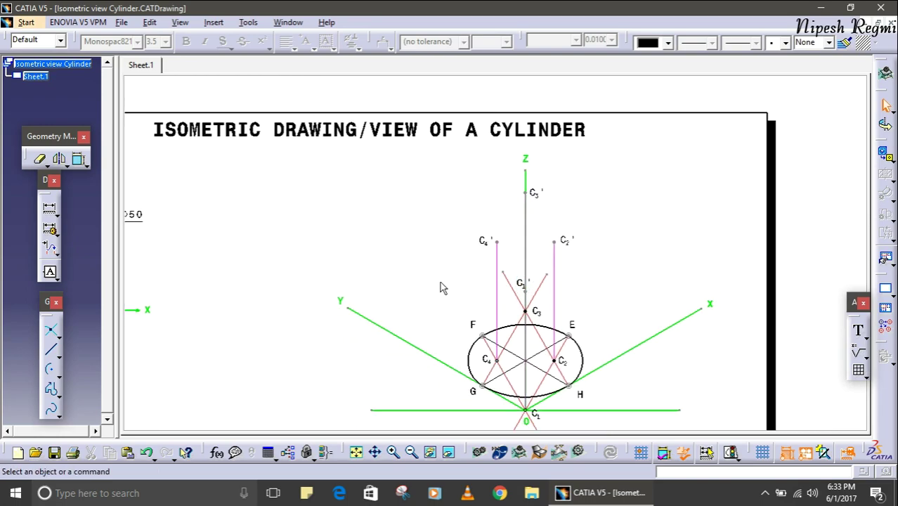
pyautogui.moveTo(442, 287)
pyautogui.mouseDown(button='middle')
pyautogui.moveTo(551, 260)
pyautogui.moveTo(550, 270)
pyautogui.moveTo(505, 244)
pyautogui.moveTo(517, 211)
pyautogui.moveTo(519, 260)
pyautogui.mouseUp(button='middle')
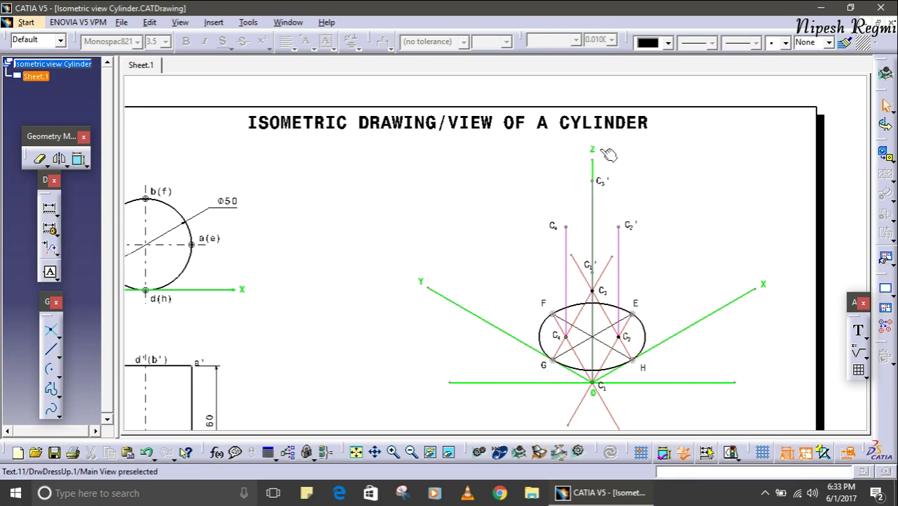
# - Draw a 60 mm line from ellipse point G constrained parallel to the Z axis
pyautogui.click(54, 351)
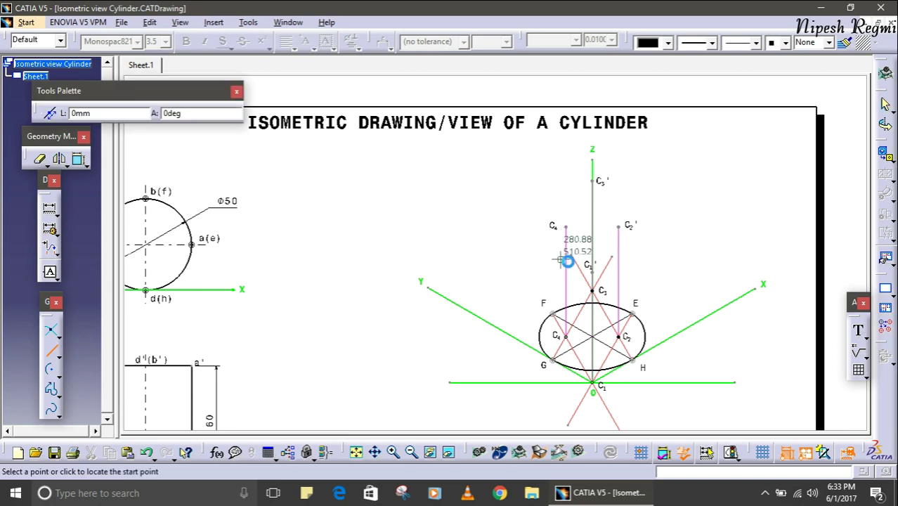
pyautogui.click(553, 361)
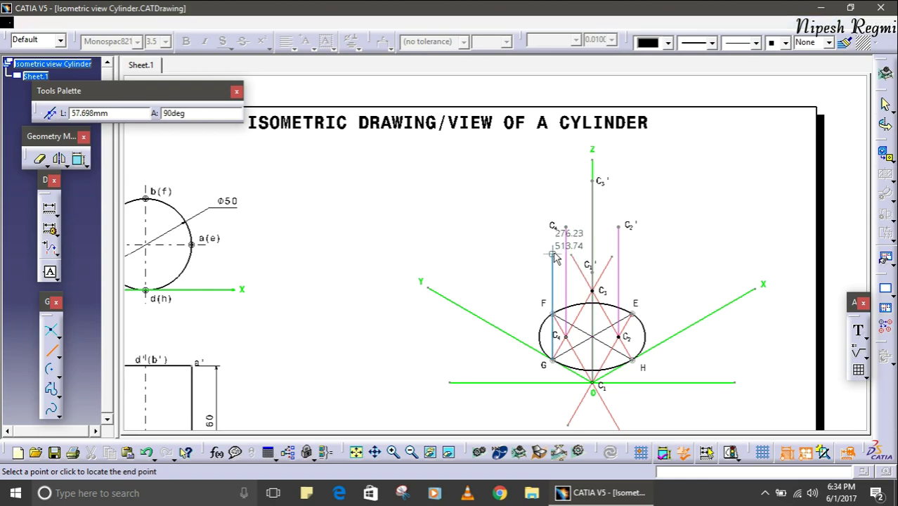
pyautogui.write('60')
pyautogui.press('Tab')
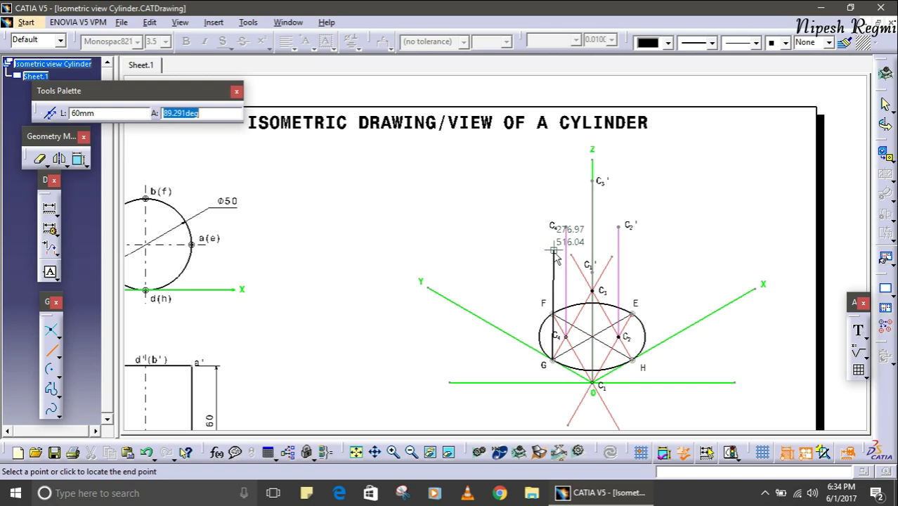
pyautogui.rightClick(592, 202)
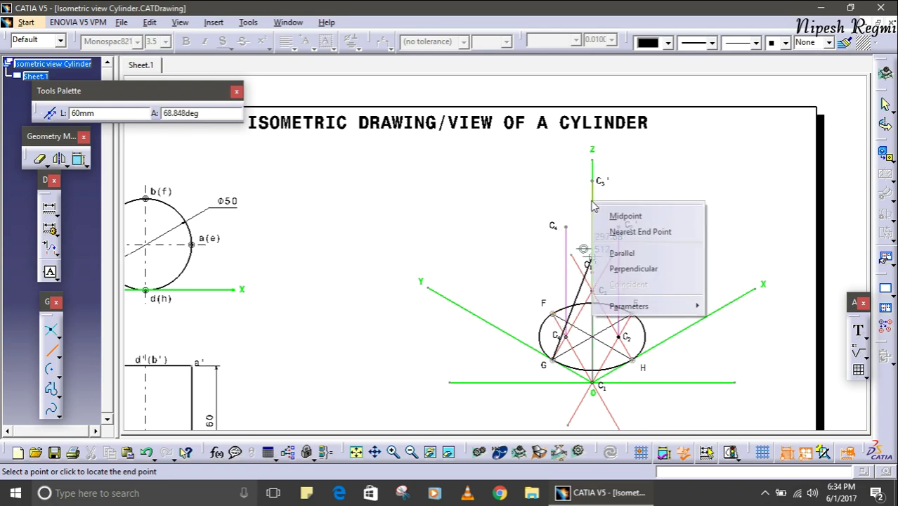
pyautogui.click(622, 254)
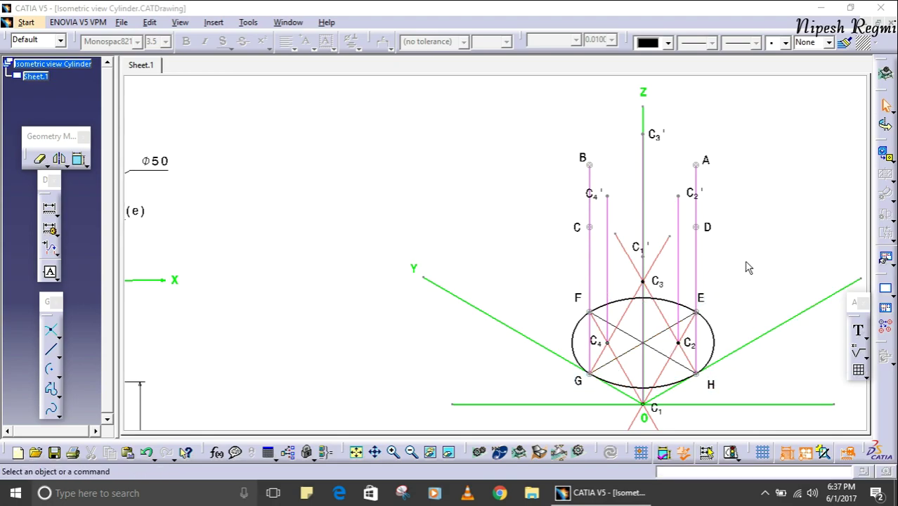
# - Centre the view on the isometric cylinder and pick the centre-defined Arc tool
pyautogui.moveTo(748, 267)
pyautogui.mouseDown(button='middle')
pyautogui.moveTo(530, 345)
pyautogui.moveTo(509, 308)
pyautogui.moveTo(481, 302)
pyautogui.mouseUp(button='middle')
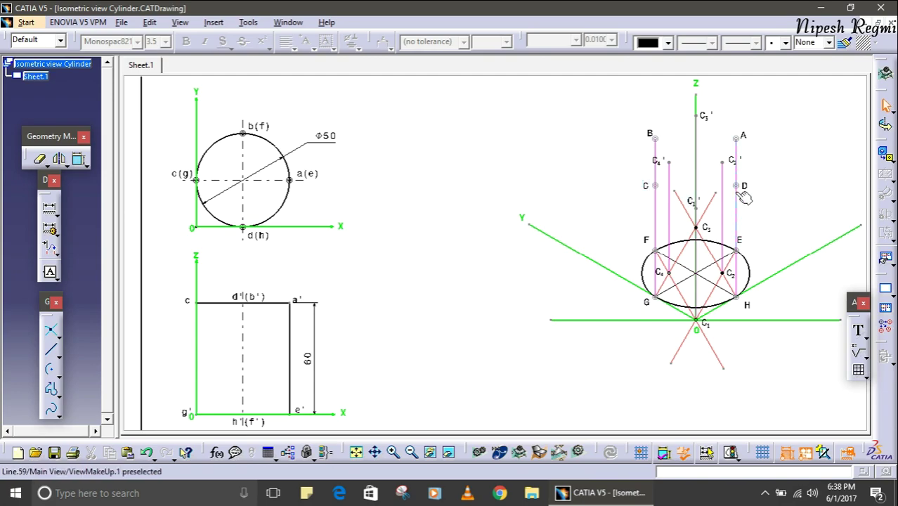
pyautogui.moveTo(455, 342); pyautogui.dragTo(472, 325, button='middle')
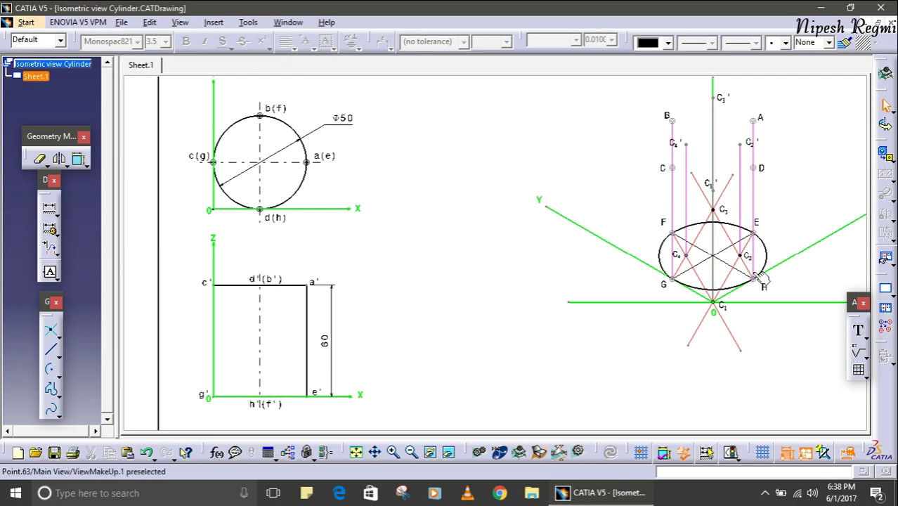
pyautogui.moveTo(785, 209); pyautogui.dragTo(745, 256, button='middle')
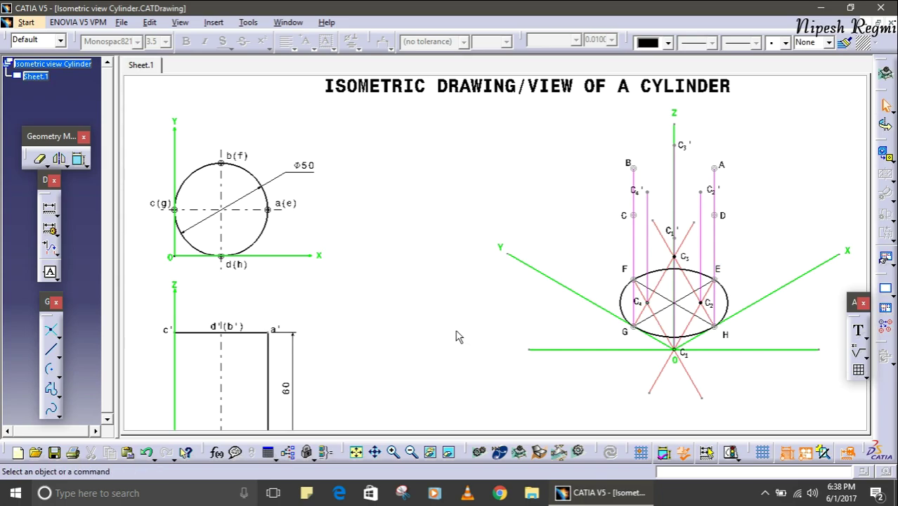
pyautogui.moveTo(421, 332); pyautogui.dragTo(432, 301, button='middle')
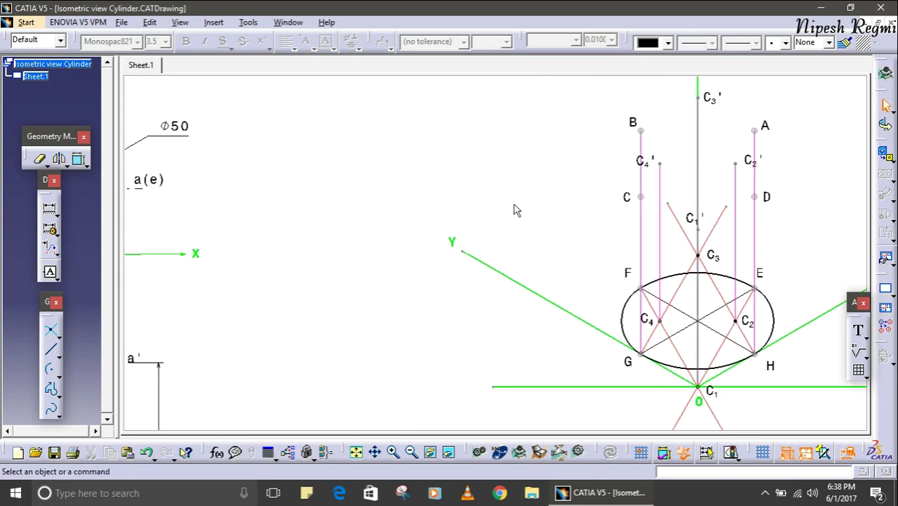
pyautogui.moveTo(514, 209); pyautogui.dragTo(350, 261, button='middle')
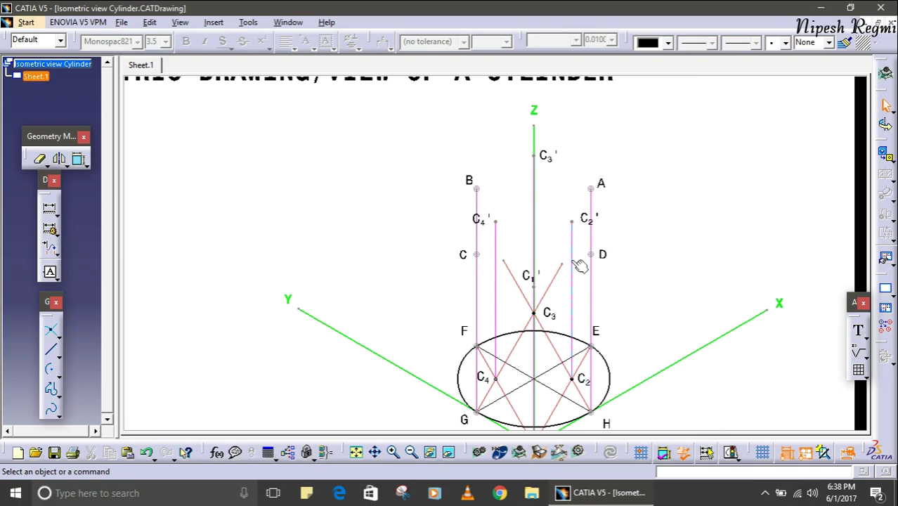
pyautogui.moveTo(577, 266); pyautogui.dragTo(575, 260, button='middle')
pyautogui.click(51, 376)
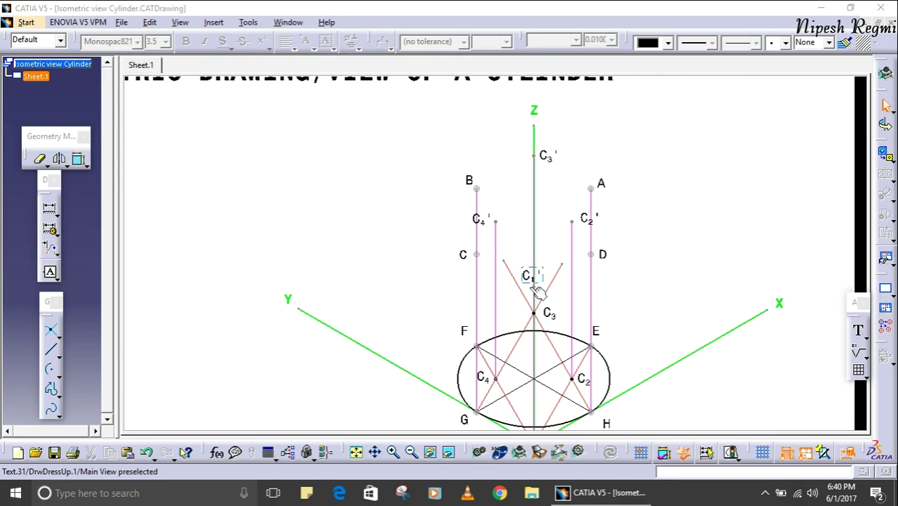
pyautogui.click(50, 368)
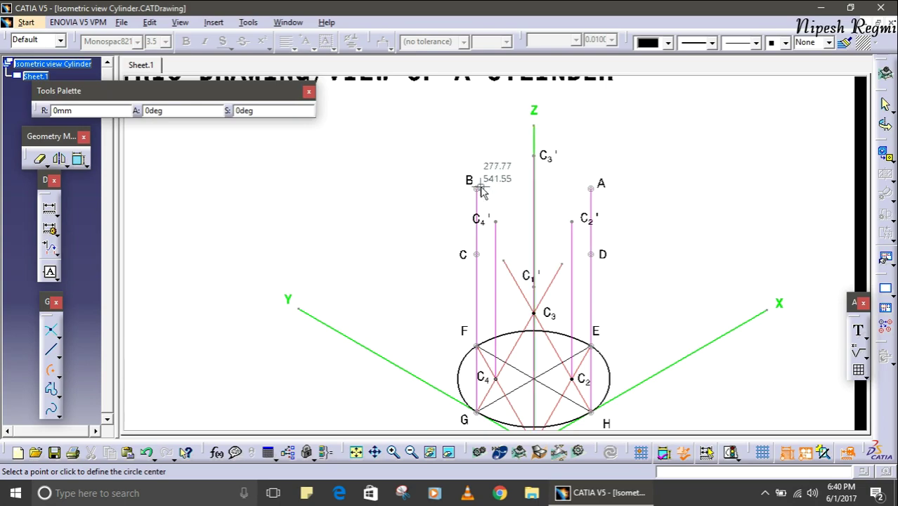
# - Draw the top-ellipse arc about centre C1' from point B to point A
pyautogui.click(533, 286)
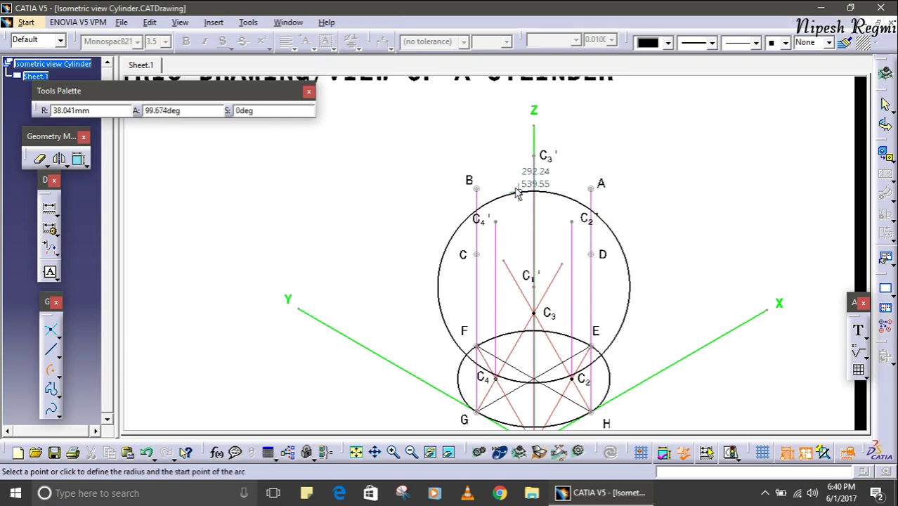
pyautogui.click(477, 188)
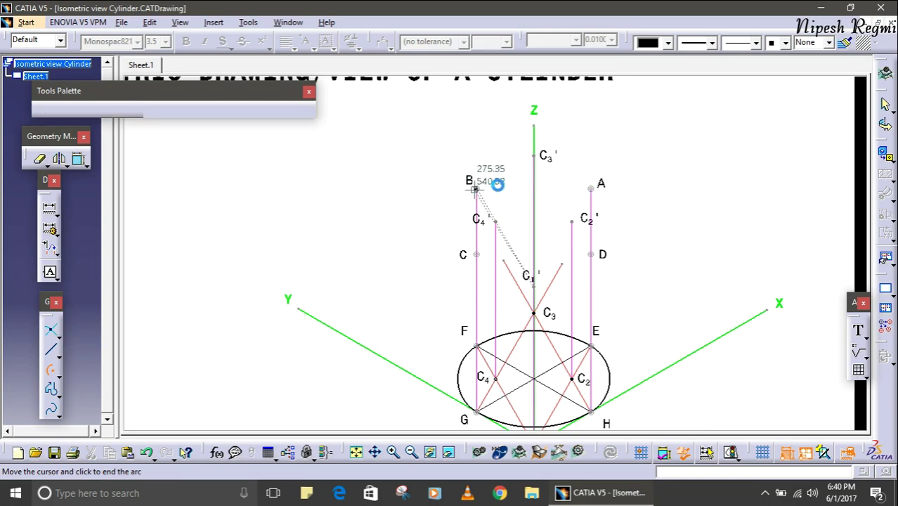
pyautogui.click(590, 186)
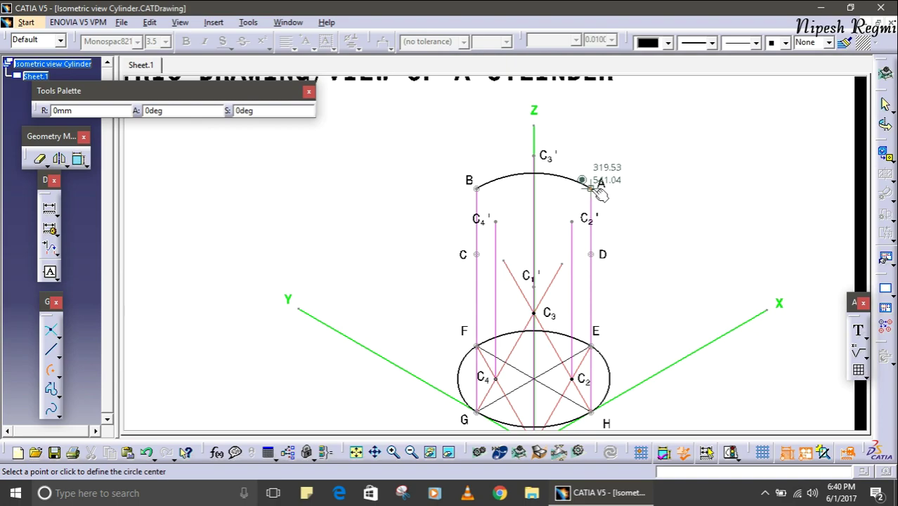
# - Draw the right arc about centre C2' from point A to point D
pyautogui.click(572, 222)
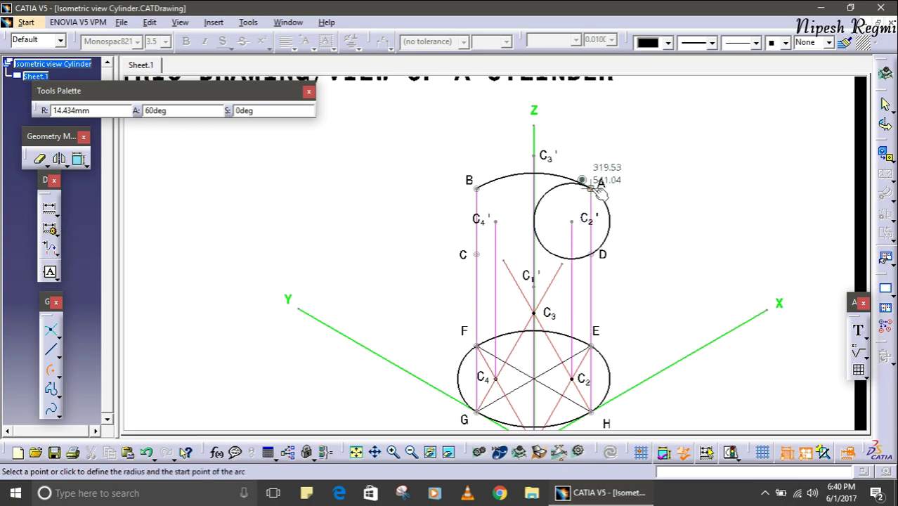
pyautogui.click(594, 188)
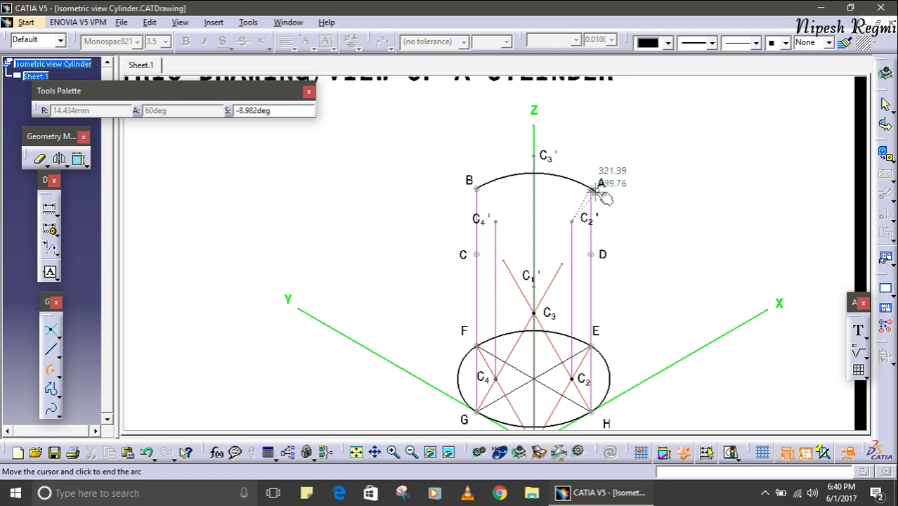
pyautogui.click(592, 253)
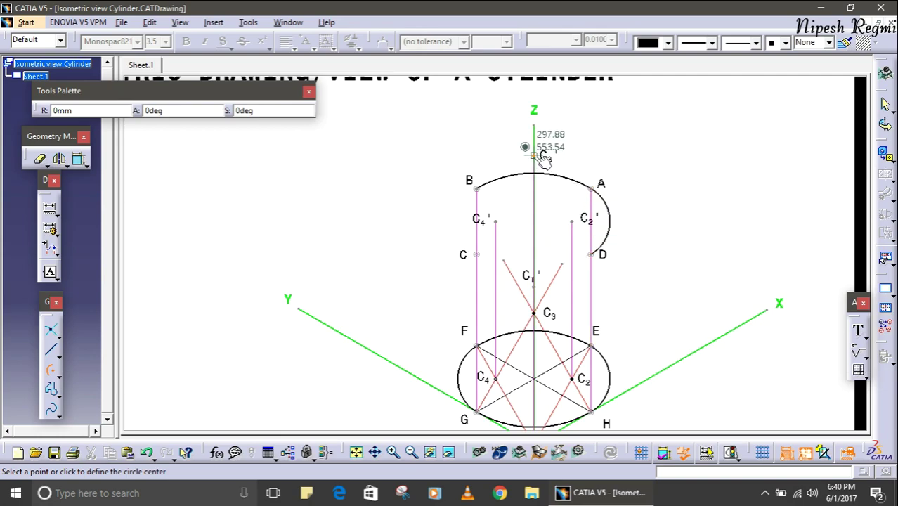
# - Draw the front arc about centre C3' from point D to point C
pyautogui.click(535, 156)
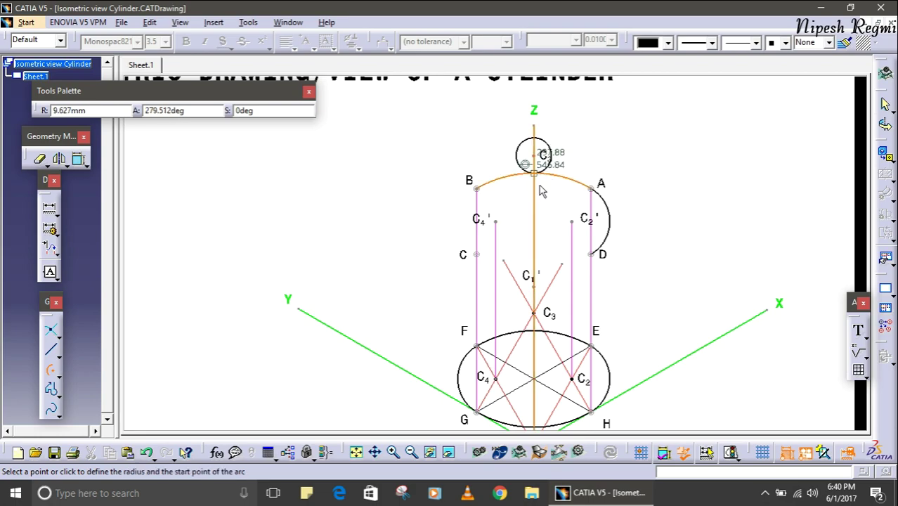
pyautogui.click(593, 254)
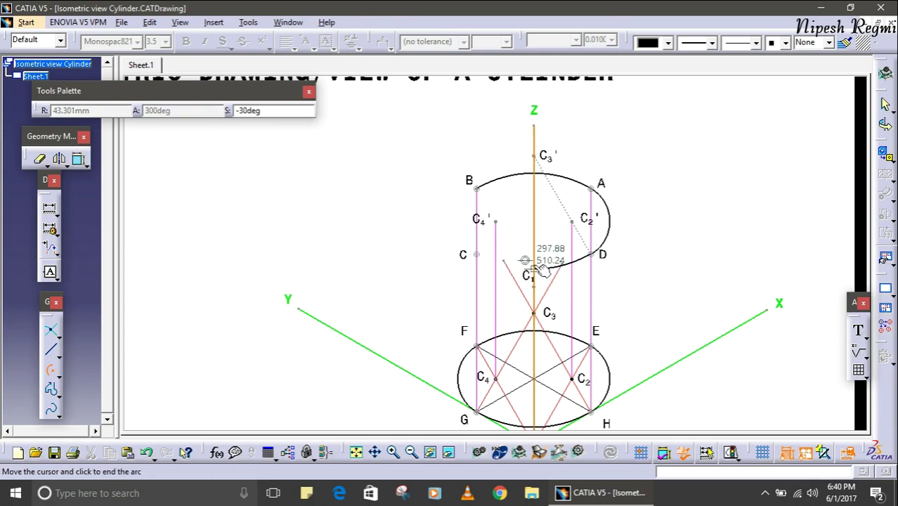
pyautogui.click(477, 255)
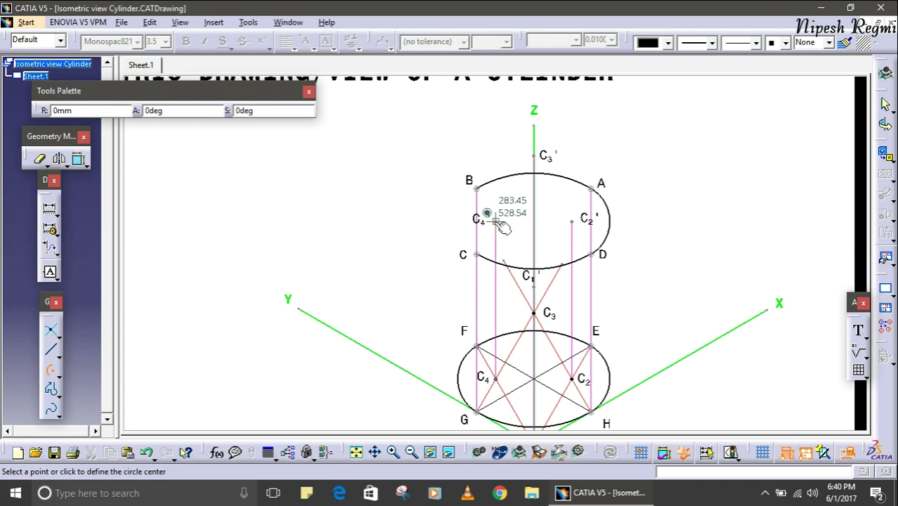
# - Draw the left arc about centre C4' from C to B, closing the top ellipse
pyautogui.click(495, 222)
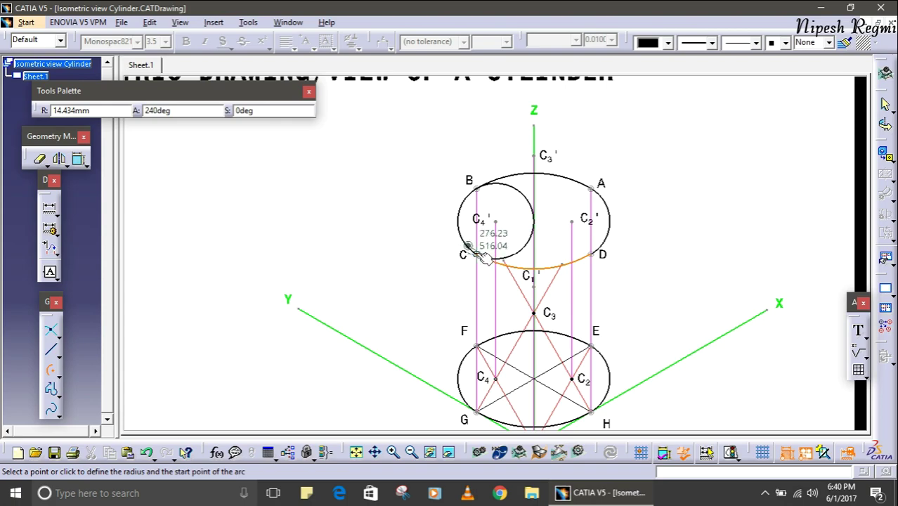
pyautogui.click(479, 253)
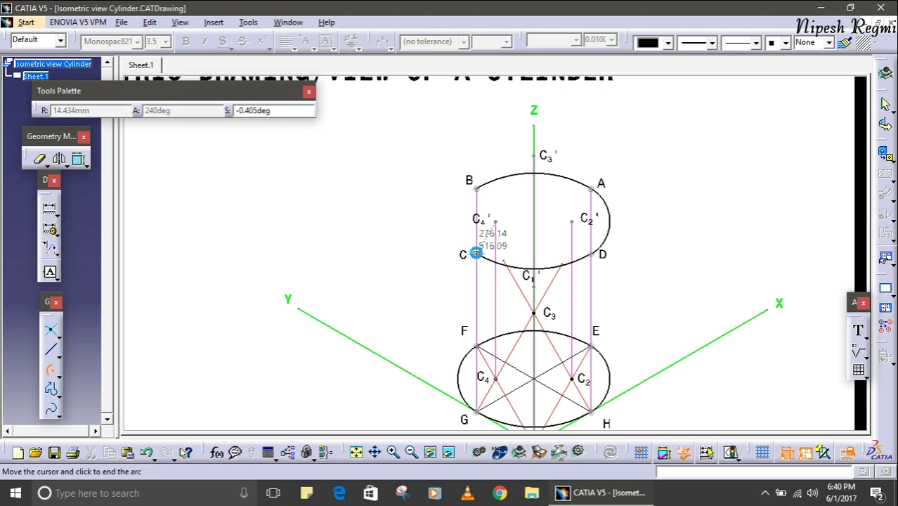
pyautogui.click(478, 187)
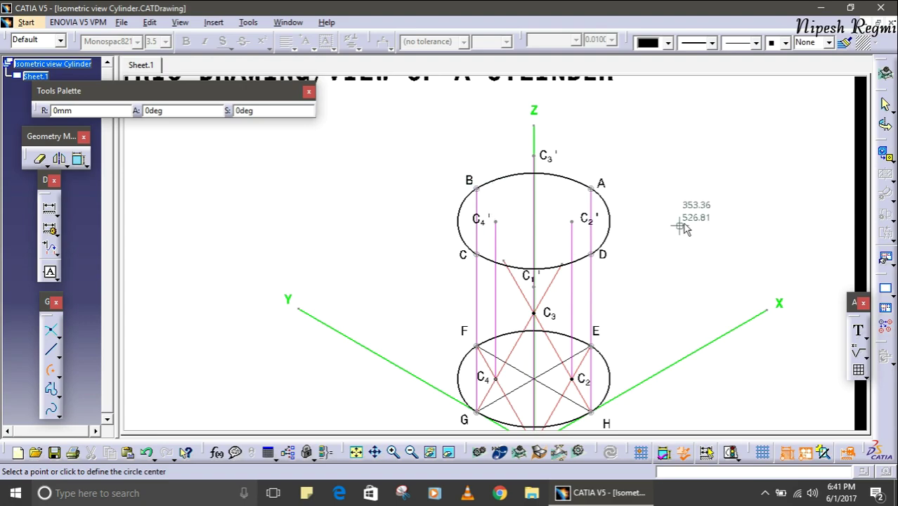
# - Exit the arc command and zoom out to see more of the drawing
pyautogui.press('Escape')
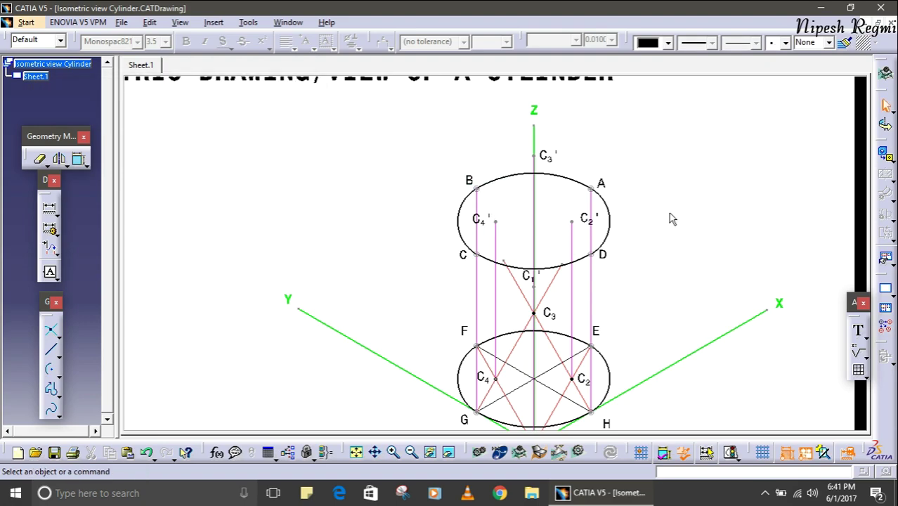
pyautogui.moveTo(668, 213)
pyautogui.mouseDown(button='middle')
pyautogui.moveTo(665, 237)
pyautogui.moveTo(701, 251)
pyautogui.moveTo(663, 239)
pyautogui.moveTo(750, 345)
pyautogui.mouseUp(button='middle')
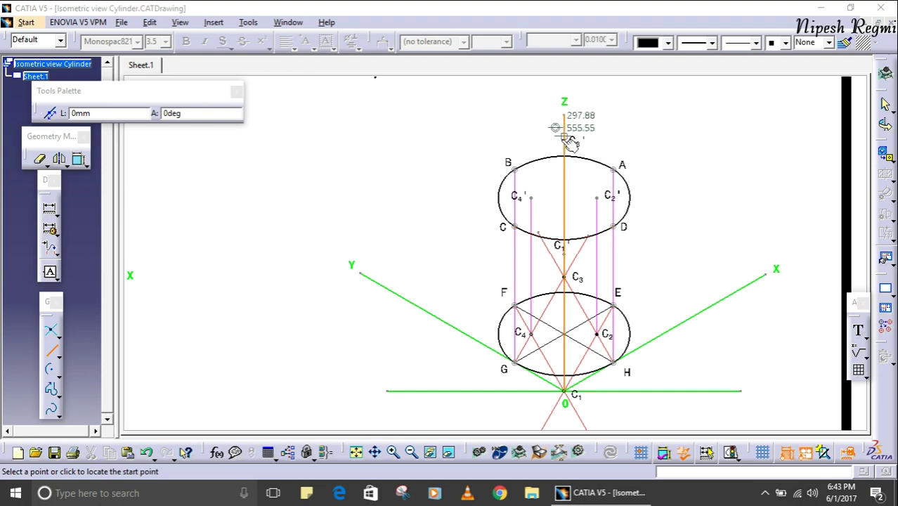
# - Draw the left side line from arc B–C to arc F–G, and the right side line from arc A–D tangent to arc E–H
pyautogui.click(499, 201)
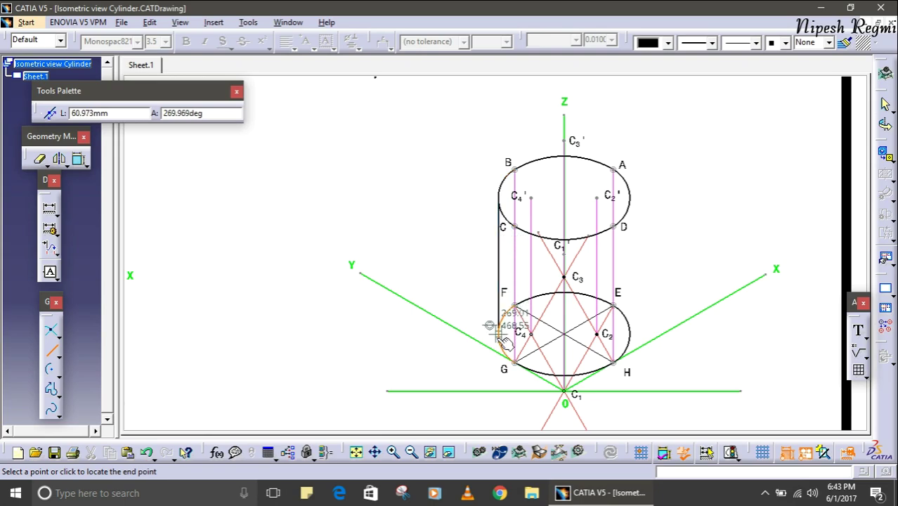
pyautogui.click(503, 341)
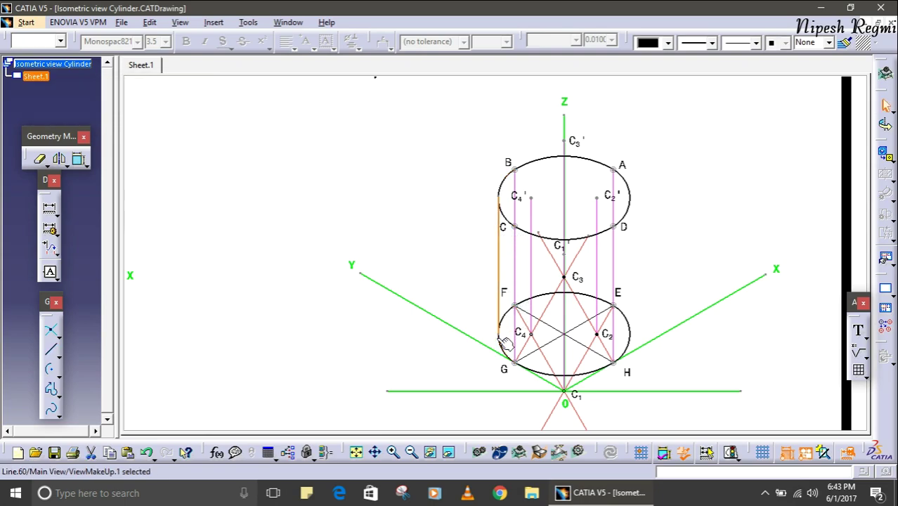
pyautogui.click(692, 220)
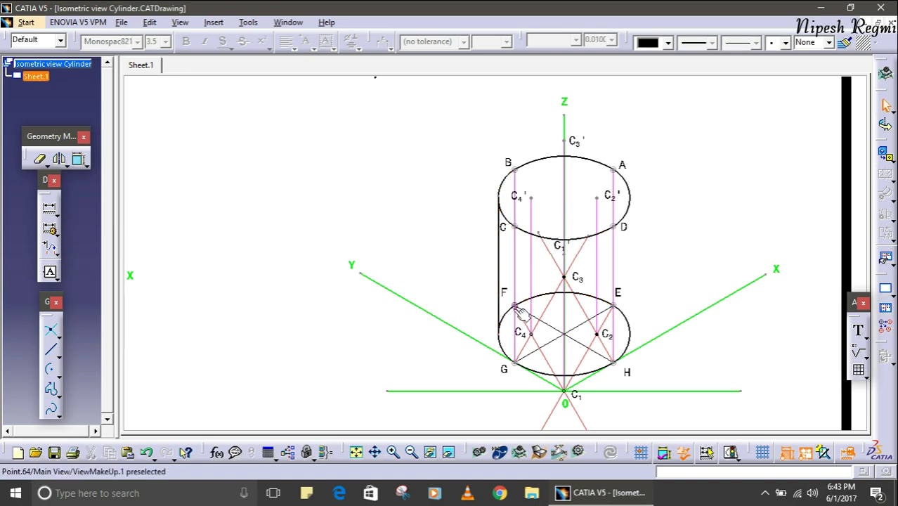
pyautogui.click(54, 352)
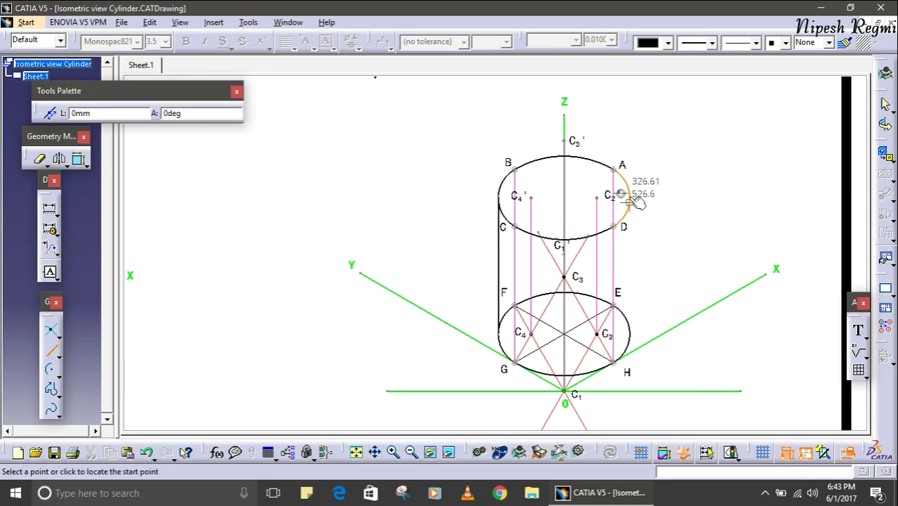
pyautogui.click(628, 190)
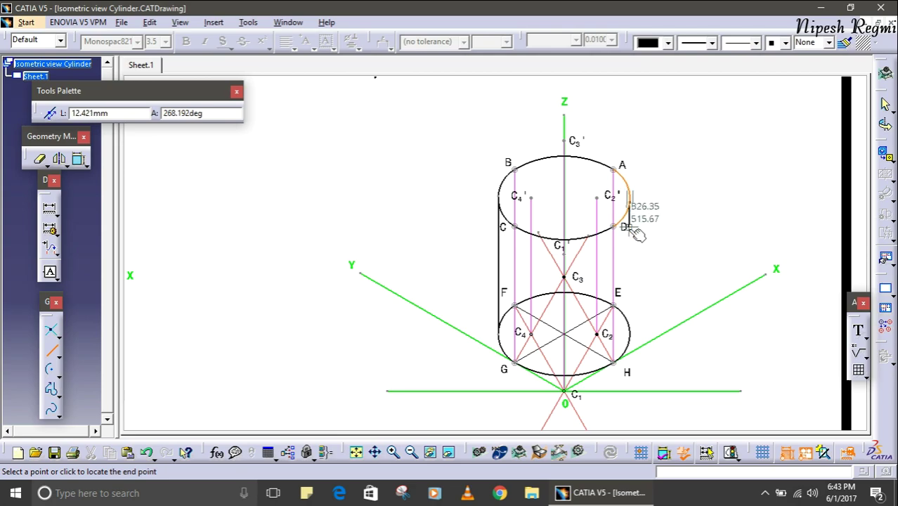
pyautogui.rightClick(630, 337)
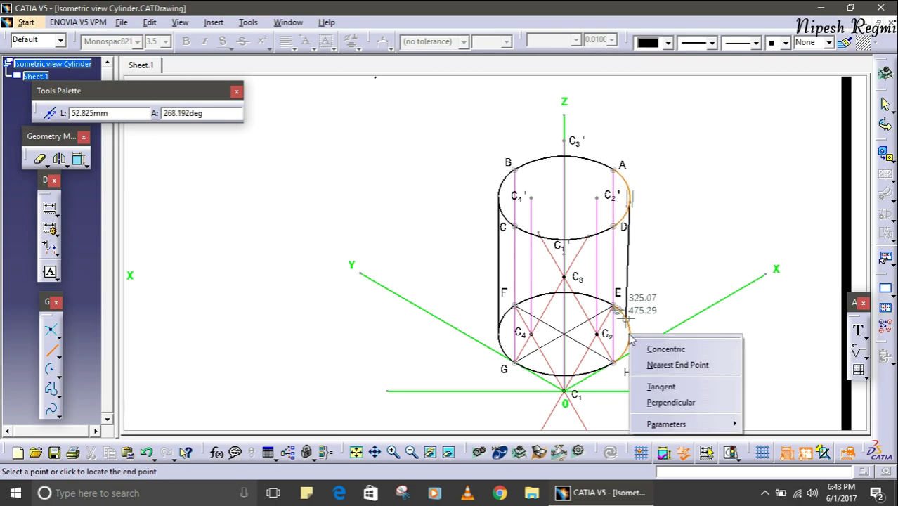
pyautogui.click(679, 388)
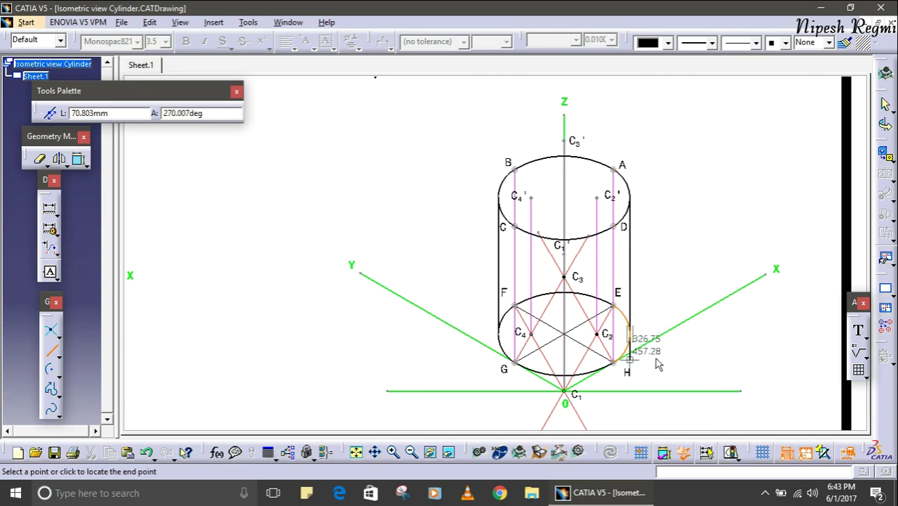
pyautogui.click(627, 333)
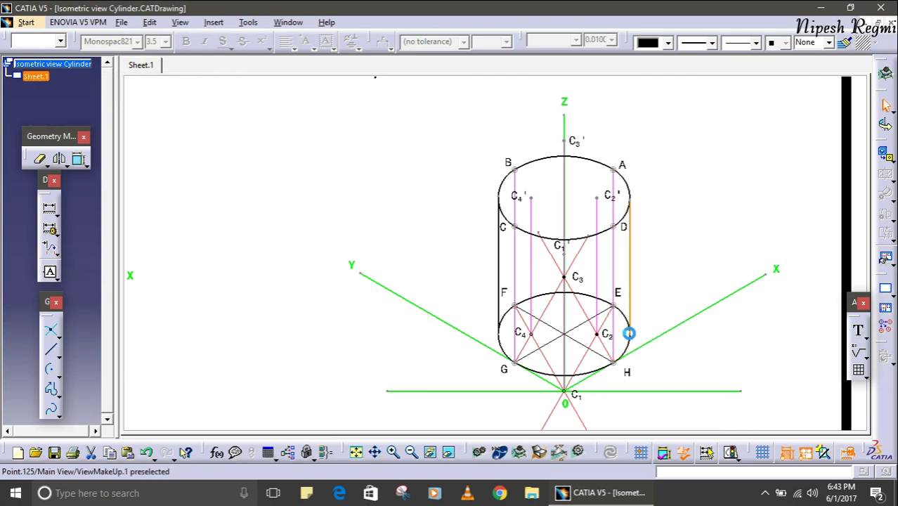
pyautogui.click(689, 242)
pyautogui.middleClick(689, 243)
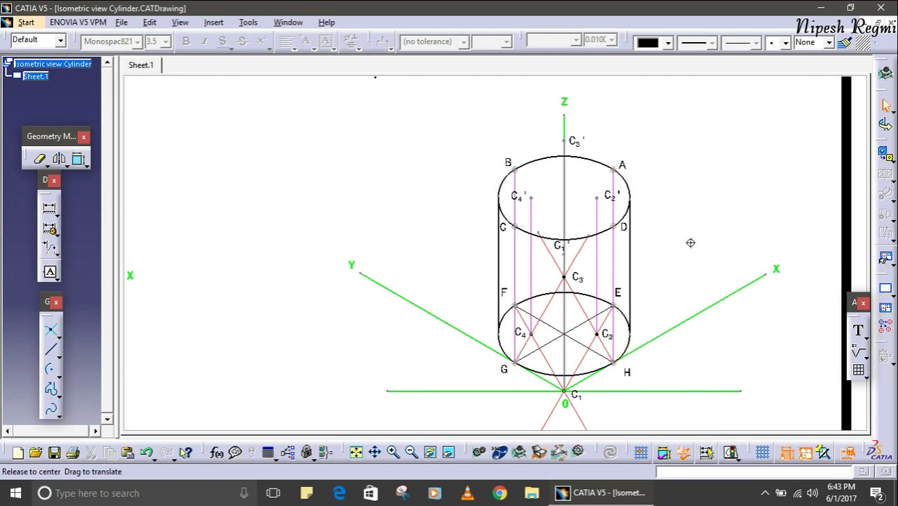
pyautogui.moveTo(690, 242)
pyautogui.mouseDown(button='middle')
pyautogui.moveTo(693, 250)
pyautogui.moveTo(703, 229)
pyautogui.mouseUp(button='middle')
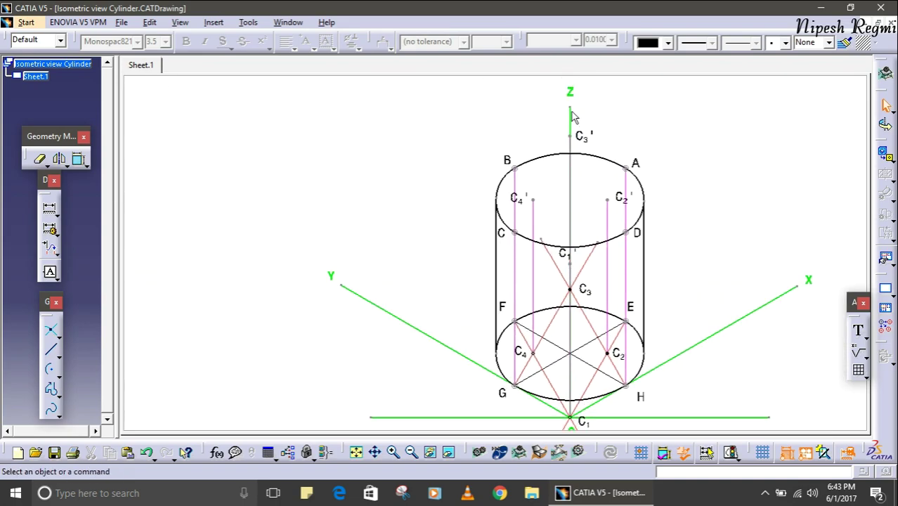
pyautogui.moveTo(698, 221)
pyautogui.mouseDown(button='middle')
pyautogui.moveTo(693, 203)
pyautogui.moveTo(644, 225)
pyautogui.moveTo(696, 218)
pyautogui.mouseUp(button='middle')
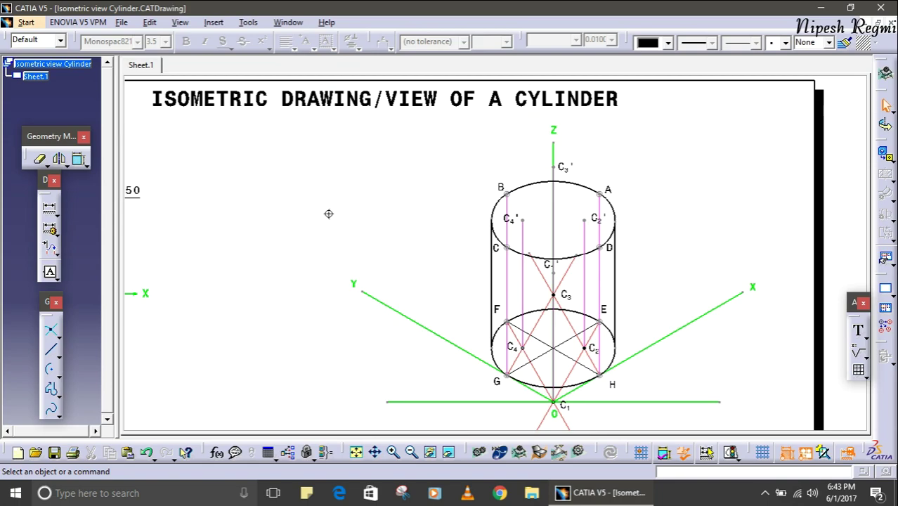
pyautogui.moveTo(328, 213); pyautogui.dragTo(334, 229, button='middle')
pyautogui.moveTo(370, 328)
pyautogui.mouseDown(button='middle')
pyautogui.moveTo(386, 298)
pyautogui.moveTo(376, 197)
pyautogui.moveTo(385, 210)
pyautogui.moveTo(392, 202)
pyautogui.moveTo(421, 246)
pyautogui.mouseUp(button='middle')
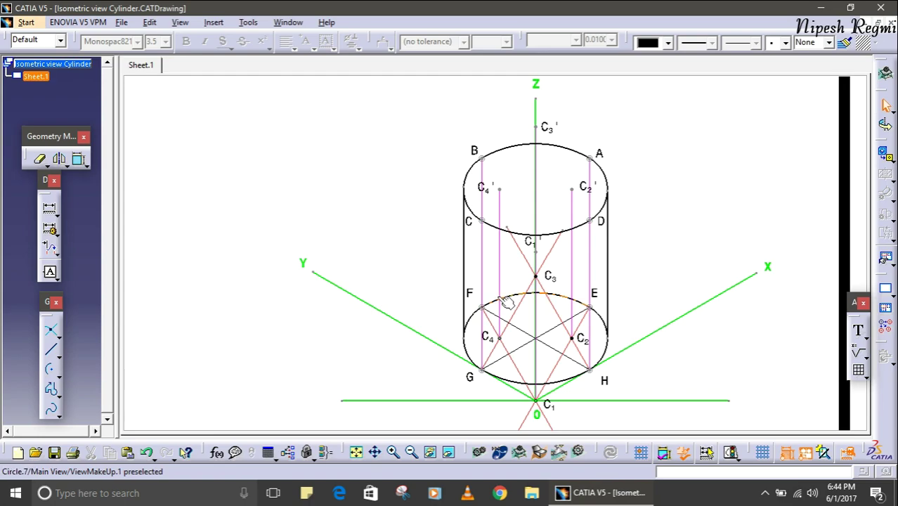
# - Quick Trim the bottom ellipse's back-arc pieces between F and E, leaving the front curve
pyautogui.click(40, 158)
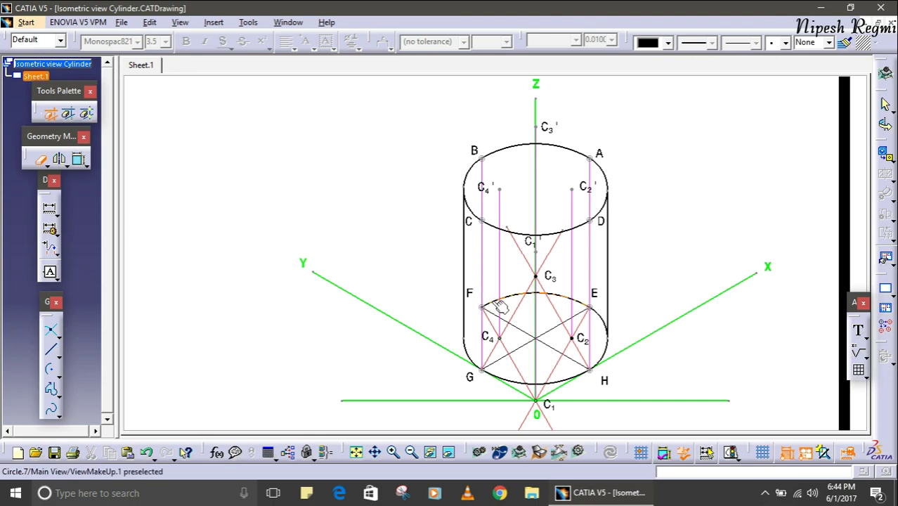
pyautogui.click(491, 300)
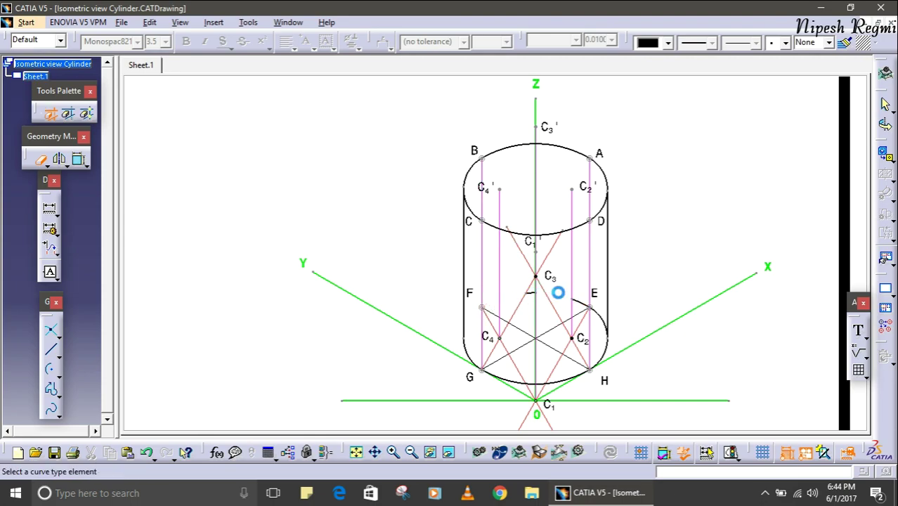
pyautogui.click(556, 296)
pyautogui.click(528, 295)
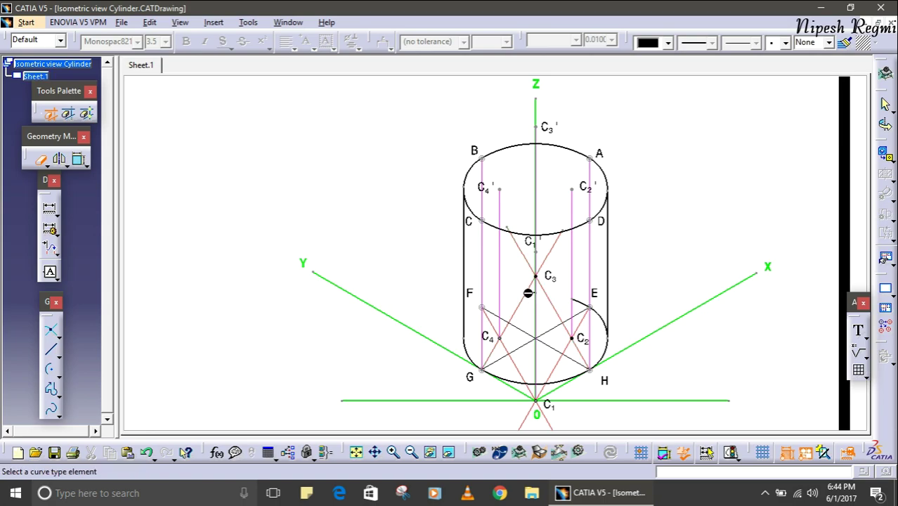
pyautogui.click(585, 306)
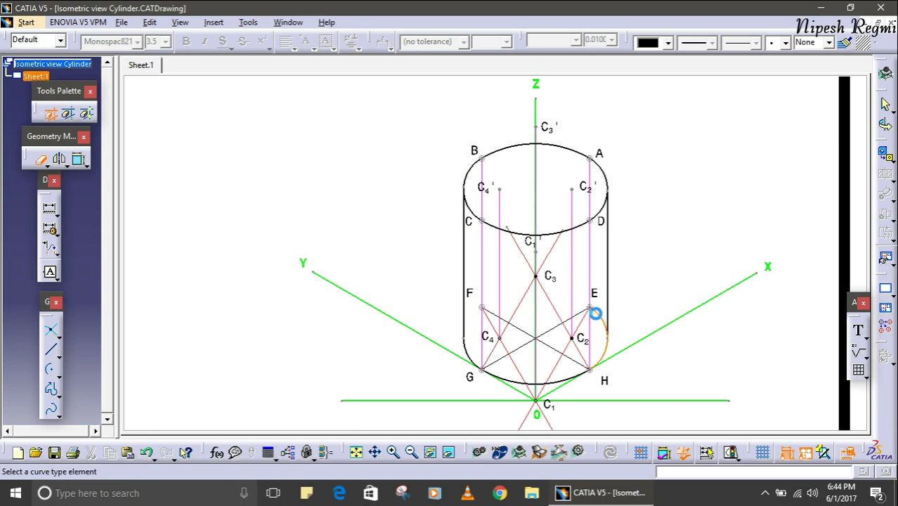
pyautogui.moveTo(652, 210); pyautogui.dragTo(652, 256, button='middle')
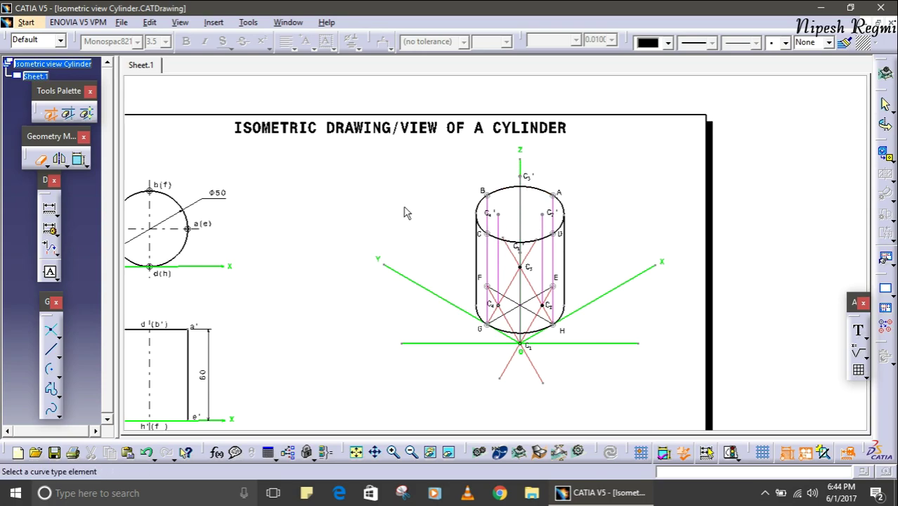
pyautogui.moveTo(402, 210); pyautogui.dragTo(489, 176, button='middle')
pyautogui.moveTo(423, 226)
pyautogui.mouseDown(button='middle')
pyautogui.moveTo(453, 167)
pyautogui.moveTo(458, 215)
pyautogui.moveTo(475, 243)
pyautogui.moveTo(490, 238)
pyautogui.mouseUp(button='middle')
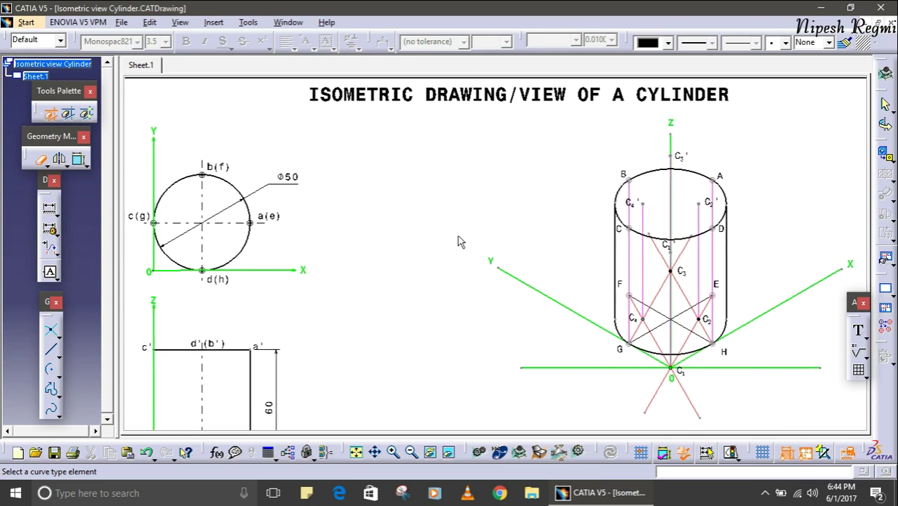